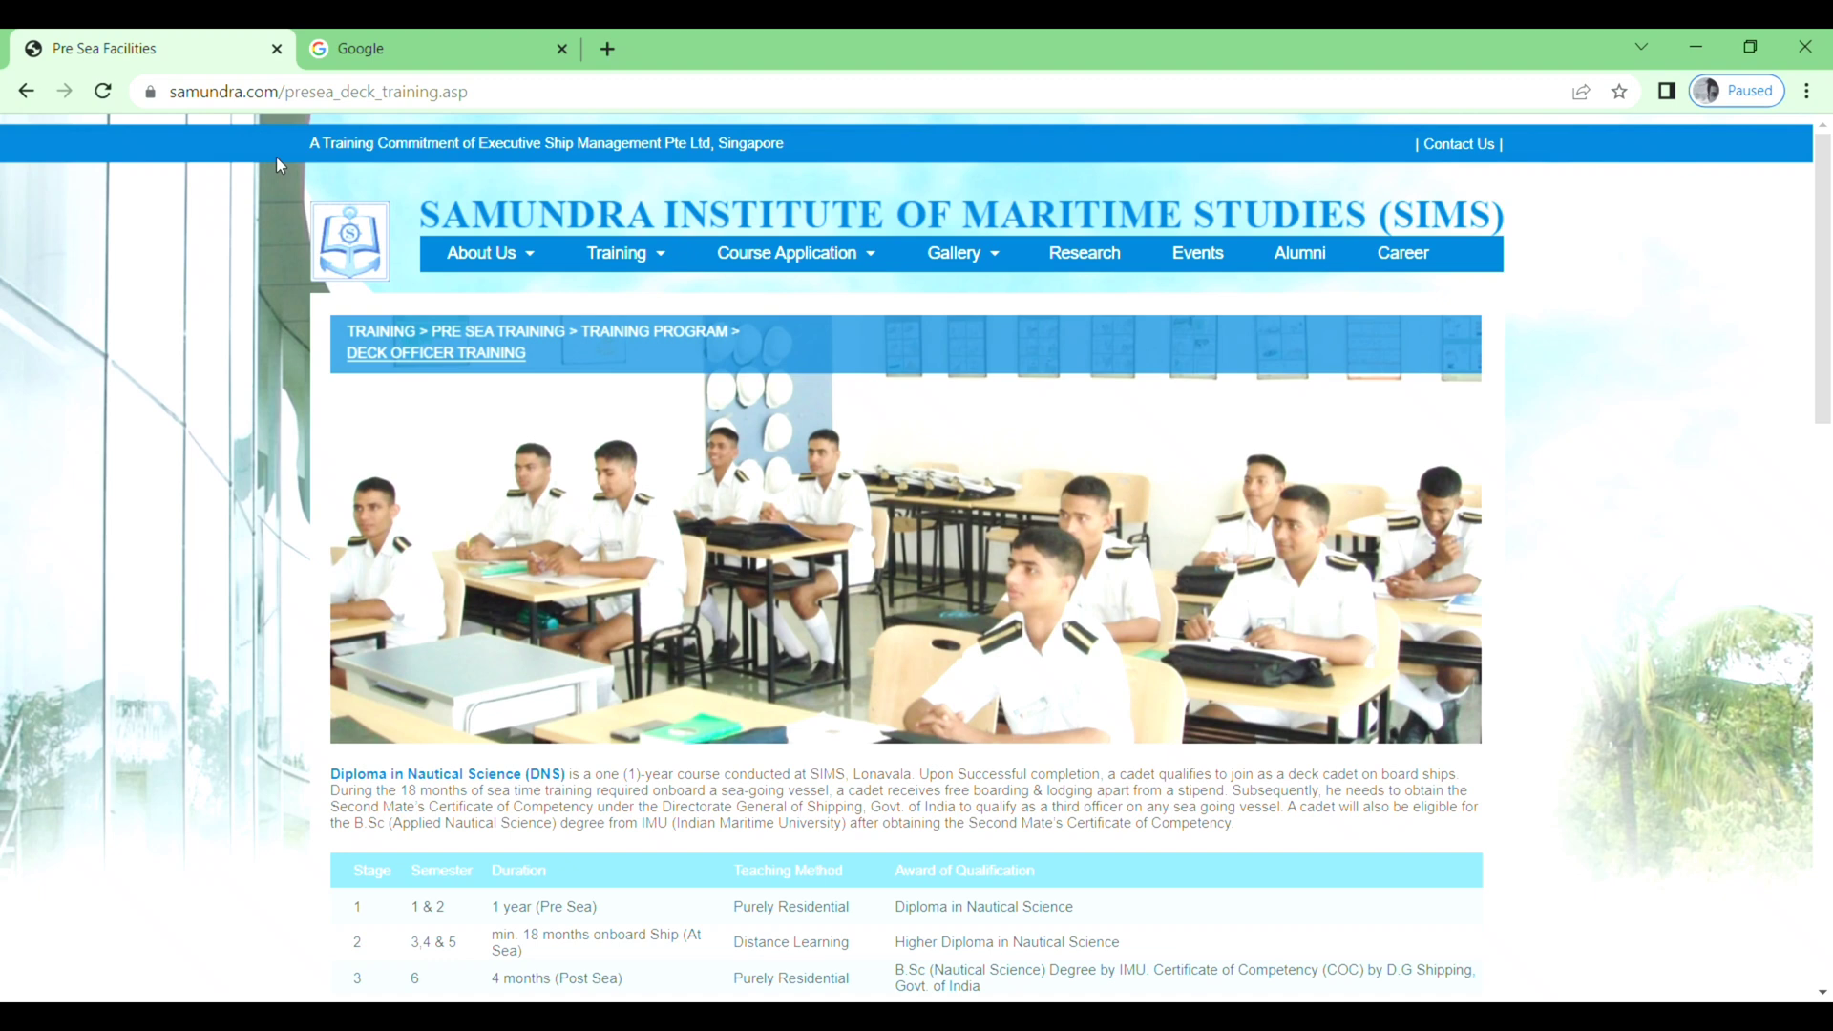
# - In the Google tab, search 'sam', pick the Samundra Institute suggestion, and open samundra.com
pyautogui.hotkey('ctrl', 'Tab')
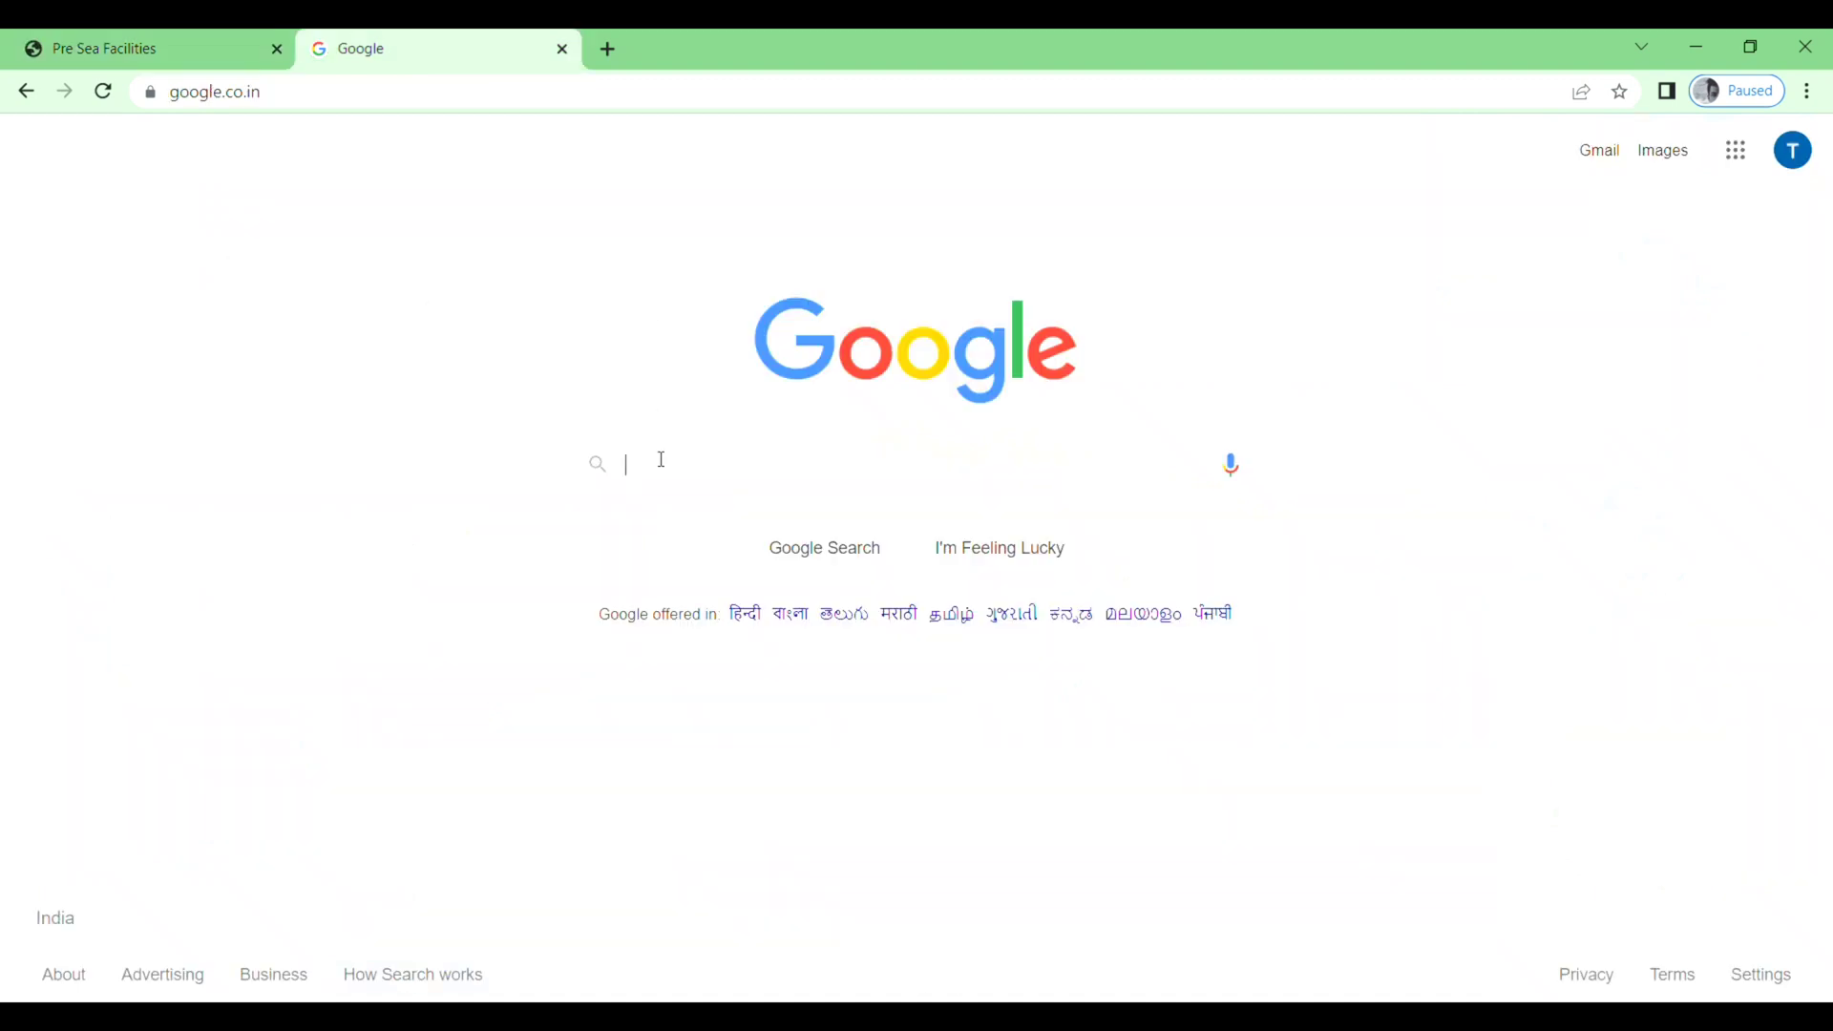
pyautogui.write('sam')
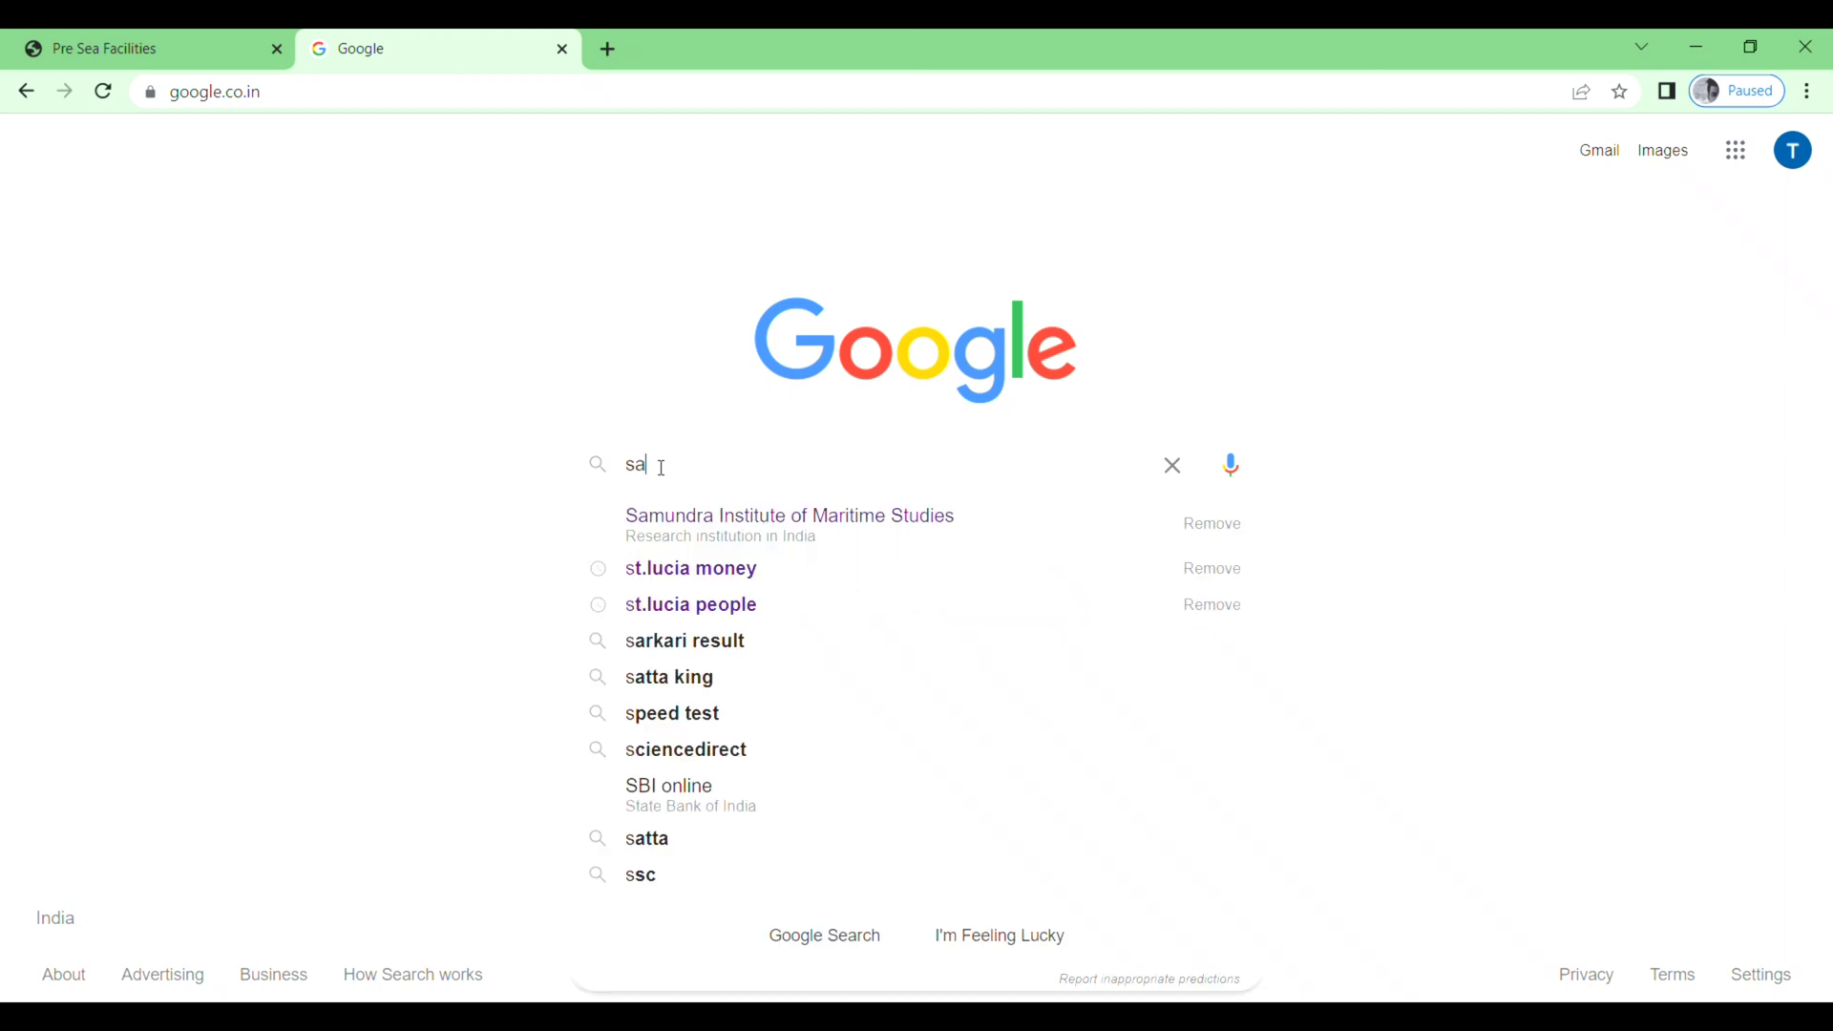
pyautogui.click(781, 538)
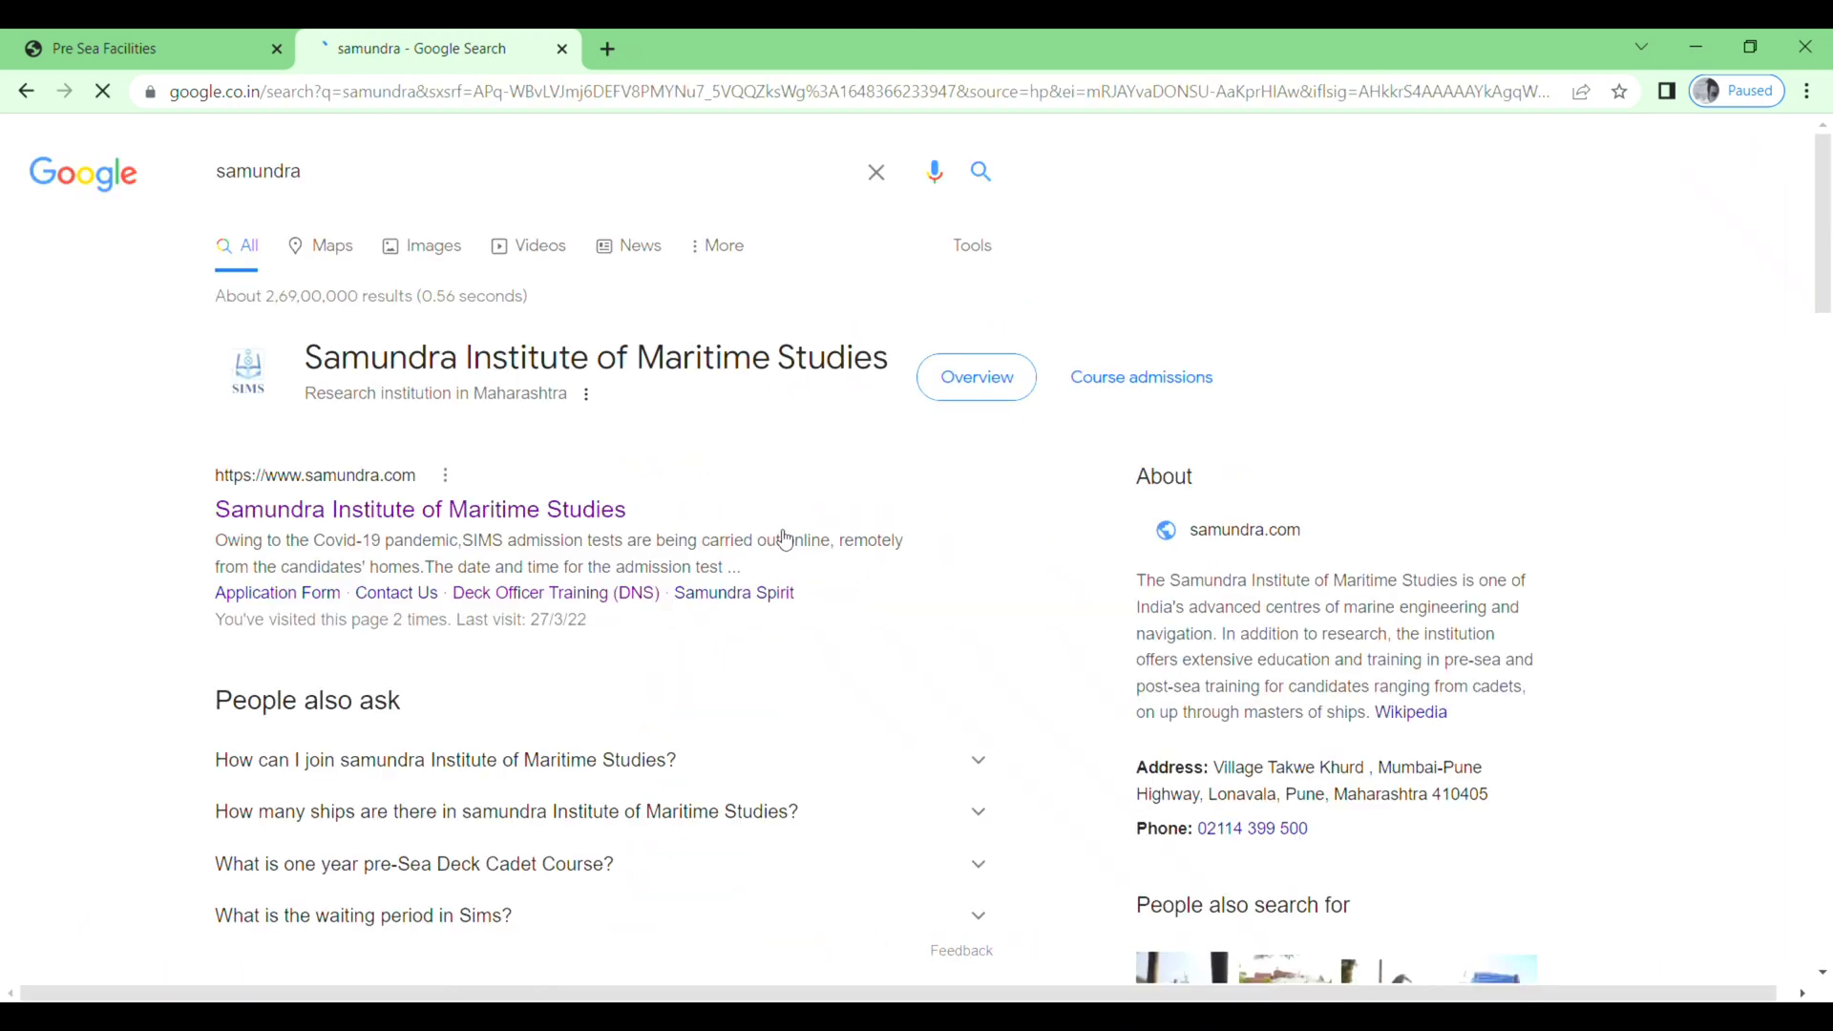
pyautogui.click(474, 530)
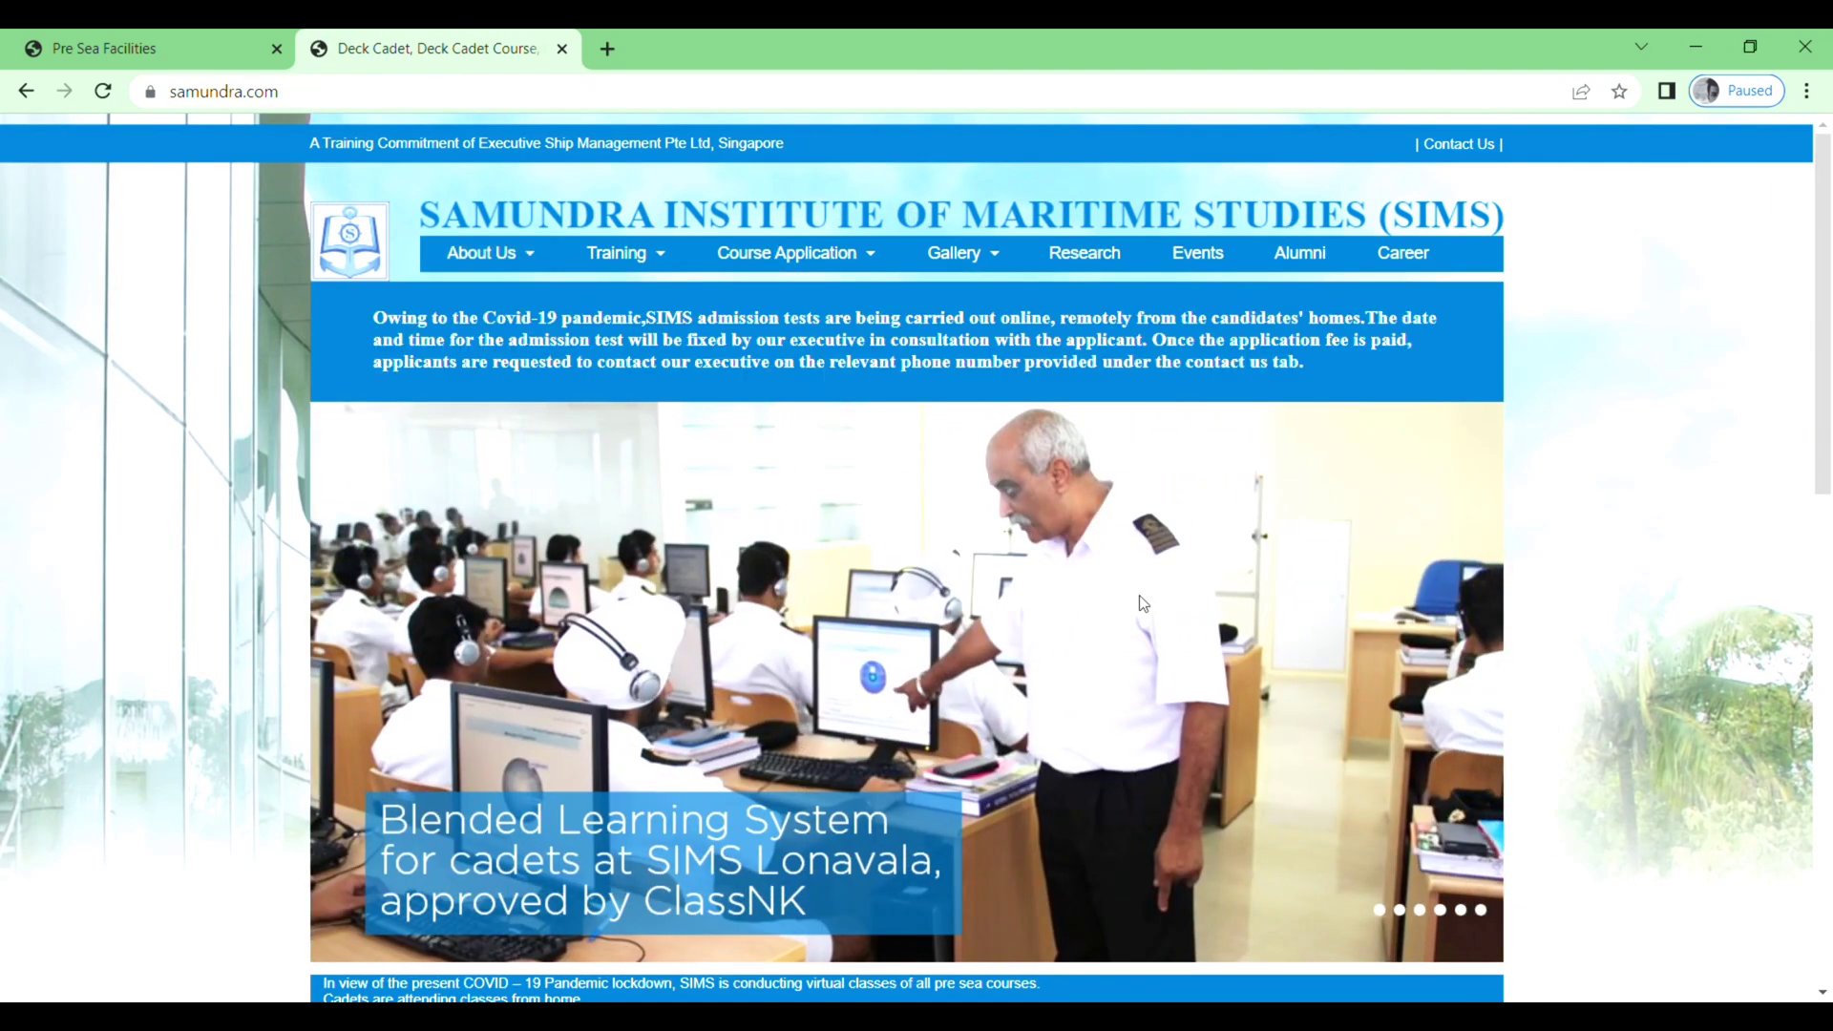
# - Open Deck Officer Training (DNS) from the footer's Pre-Sea Training program links
pyautogui.scroll(-10, 1141, 597)
pyautogui.scroll(-1, 1146, 604)
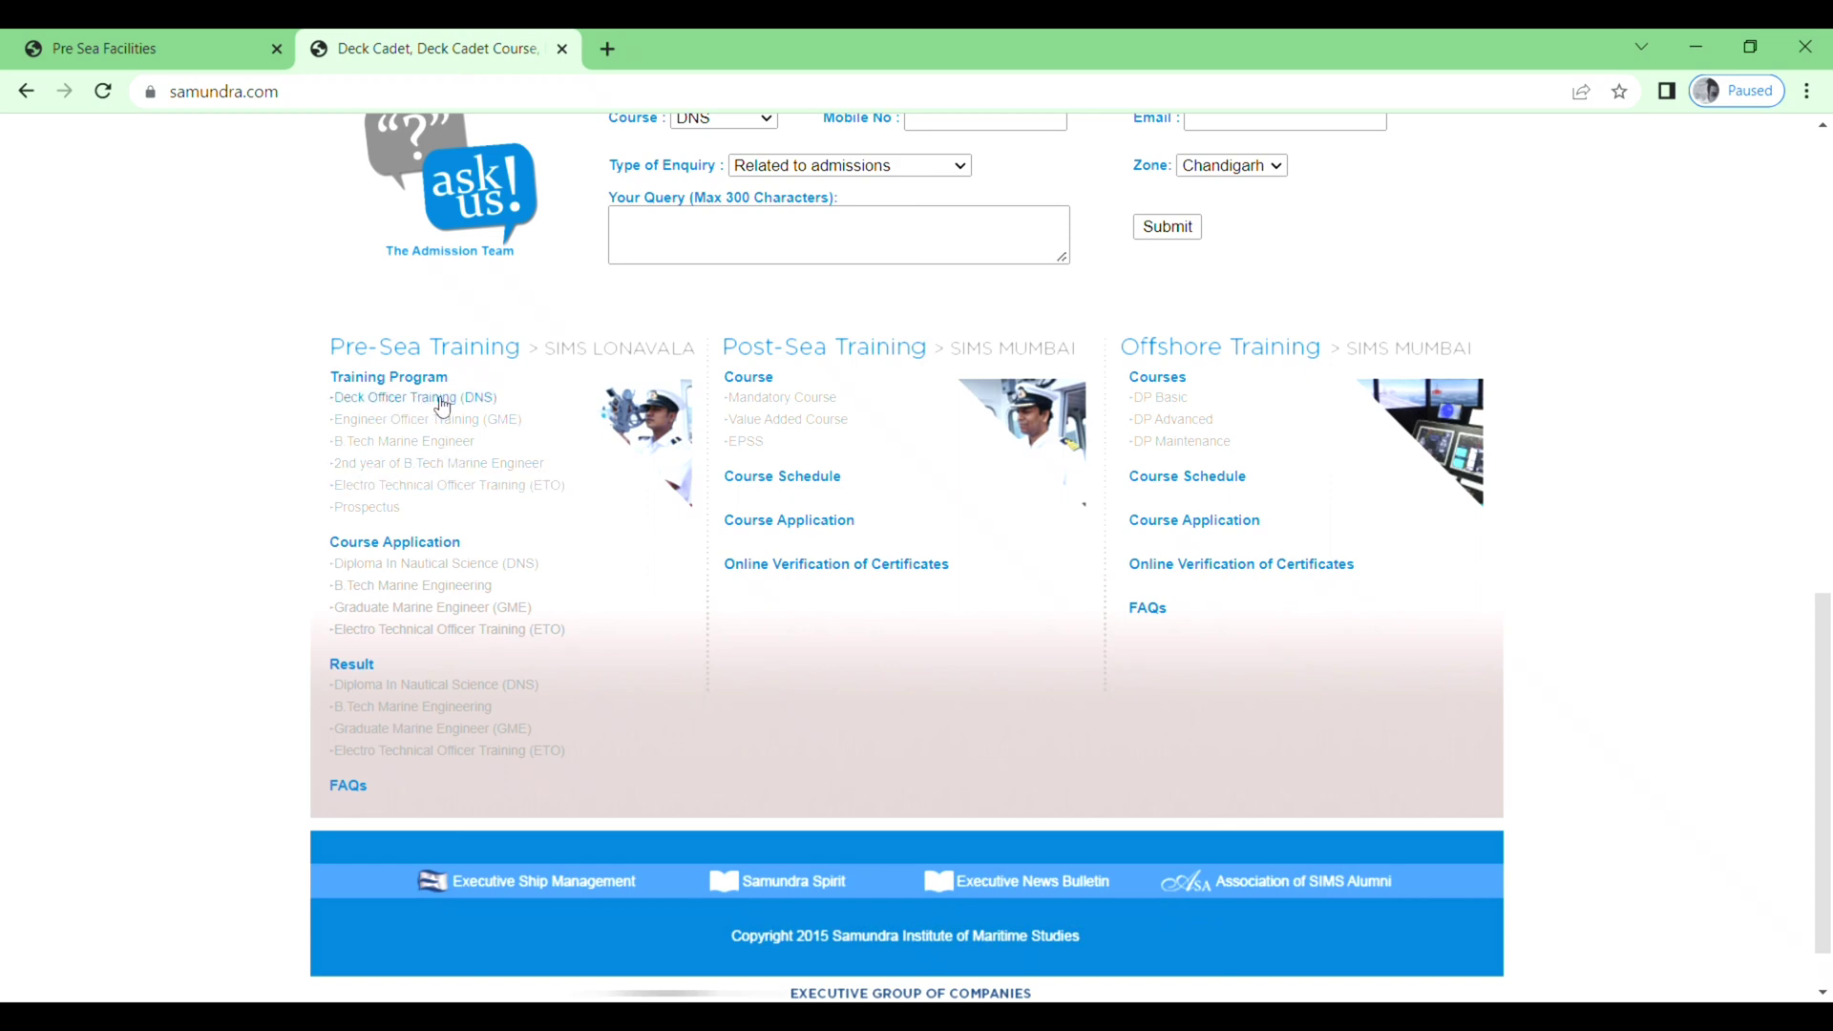
pyautogui.click(443, 398)
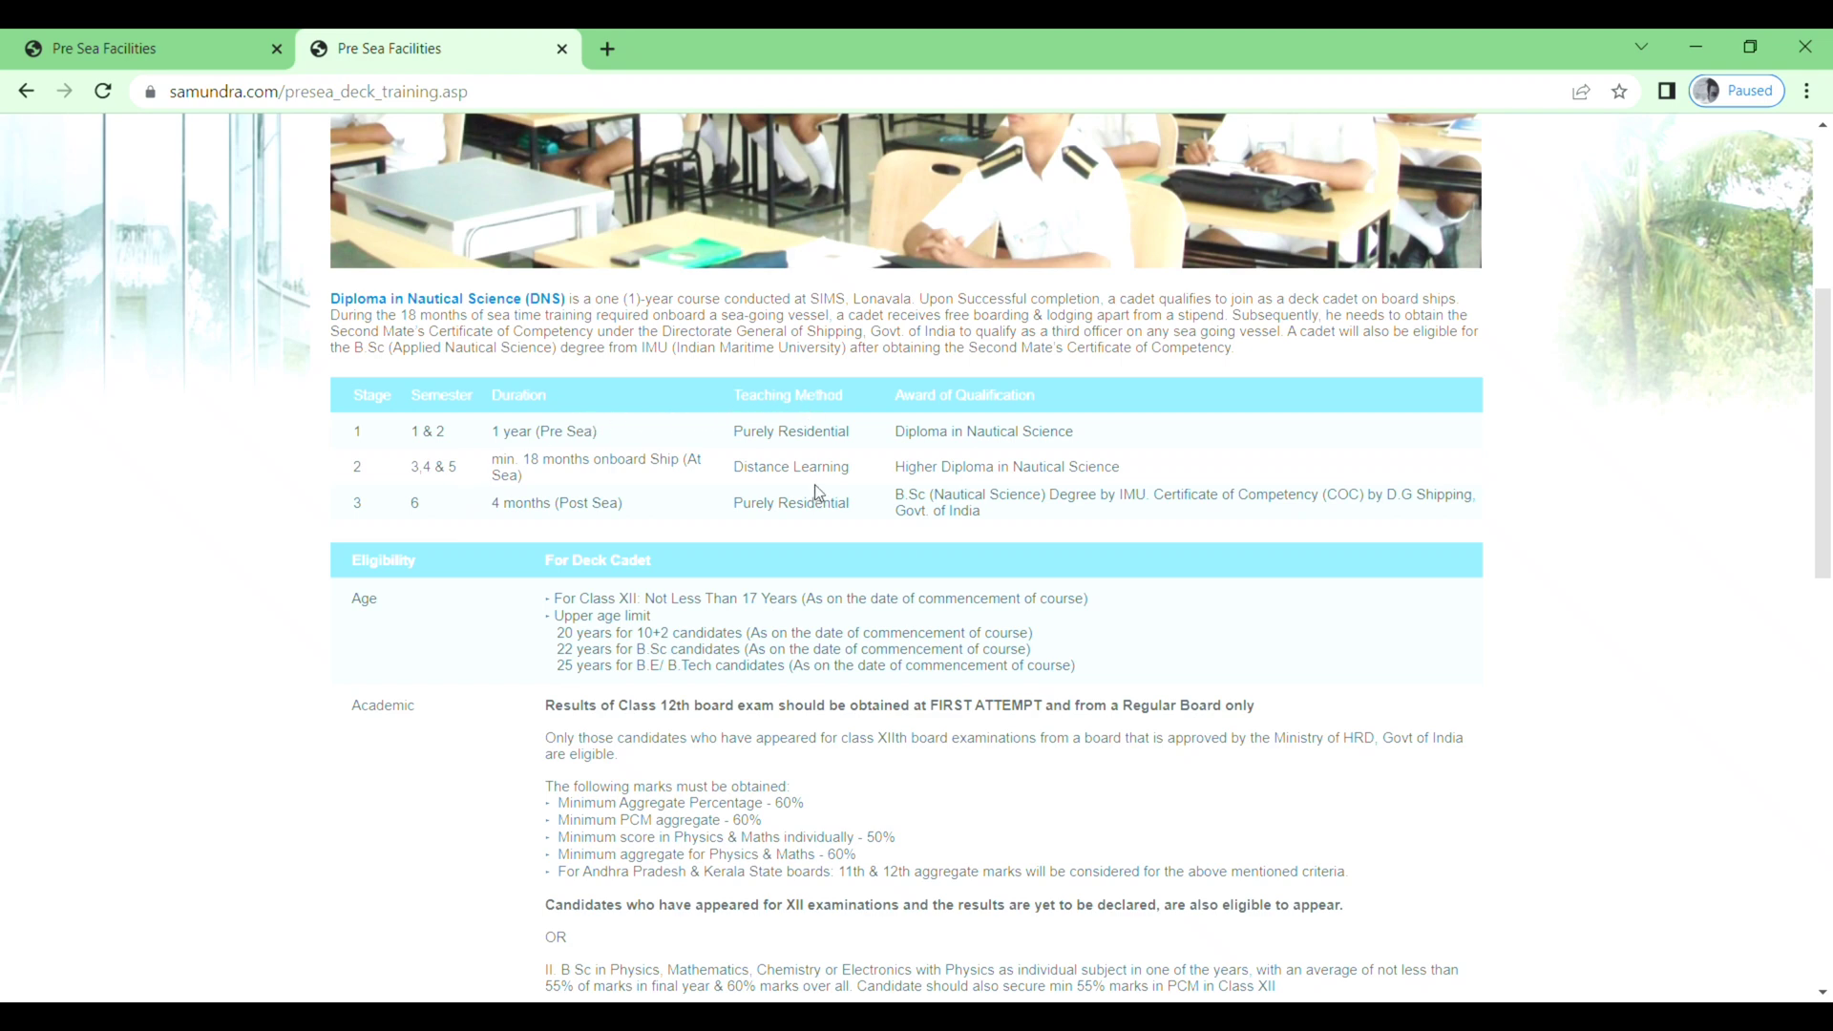
pyautogui.scroll(-1, 637, 649)
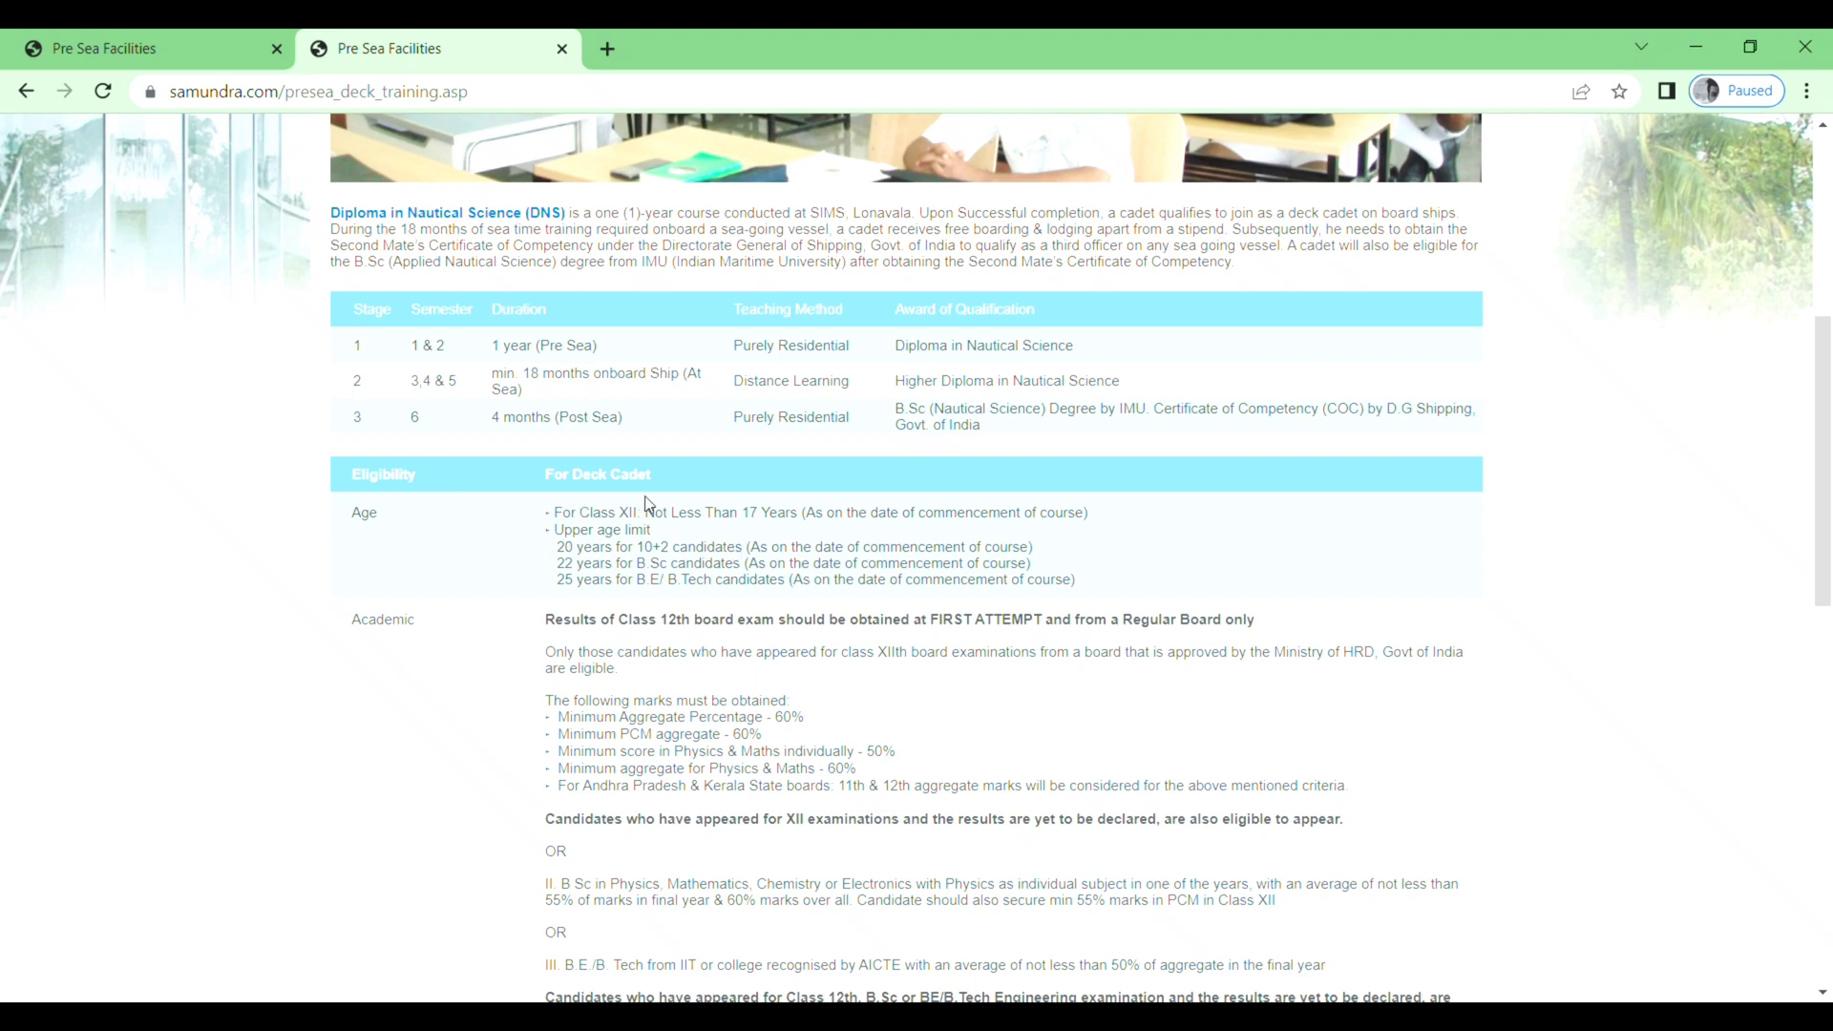
pyautogui.scroll(-1, 541, 735)
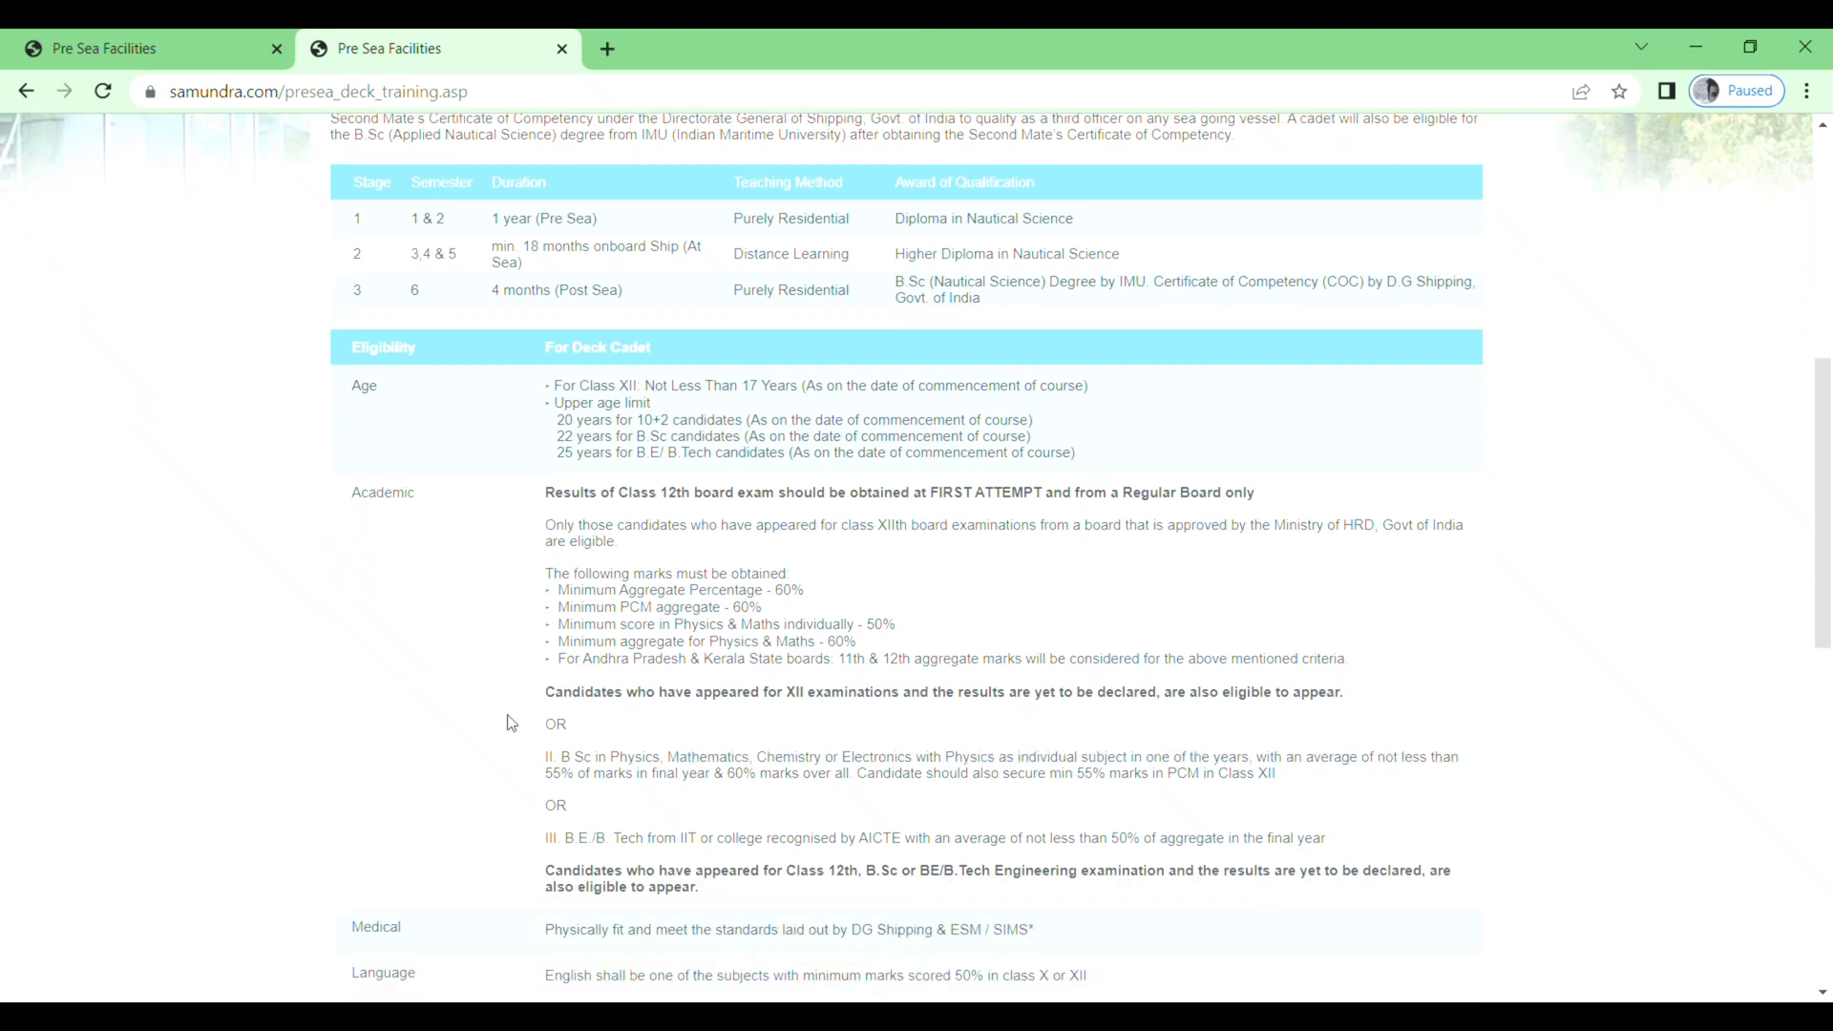
pyautogui.scroll(-4, 512, 745)
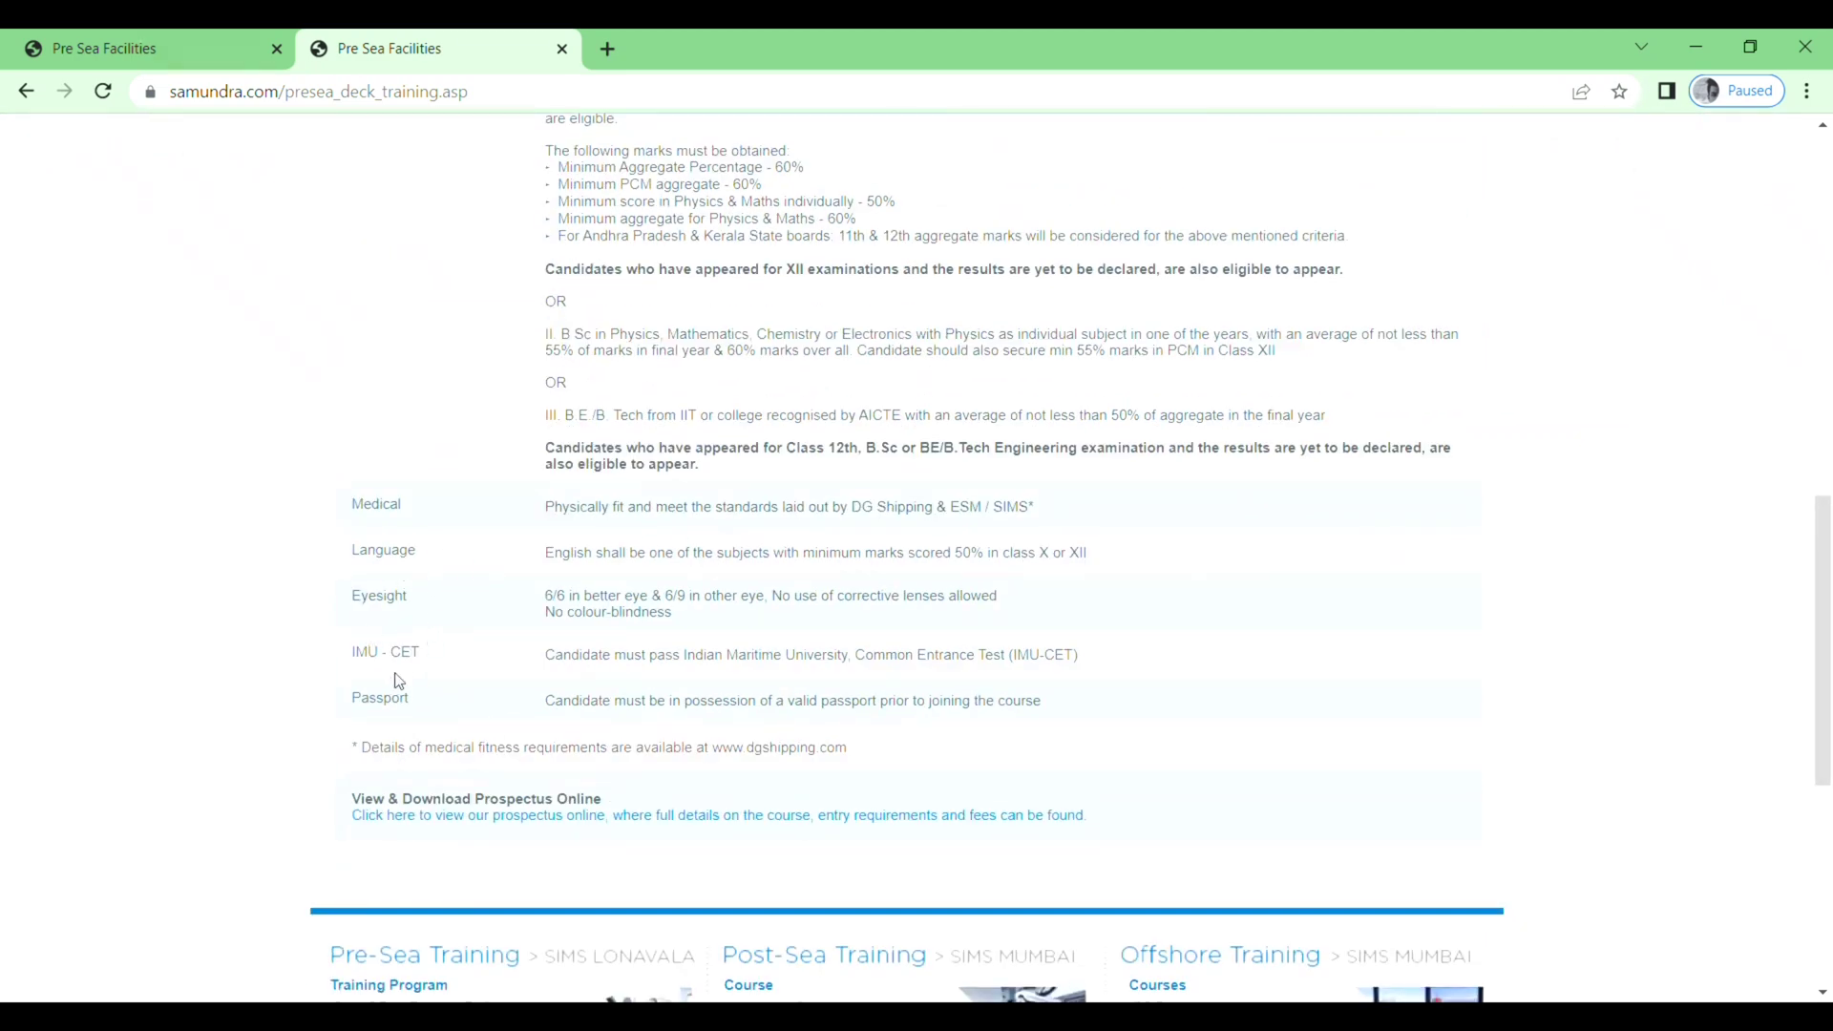
pyautogui.scroll(-2, 444, 709)
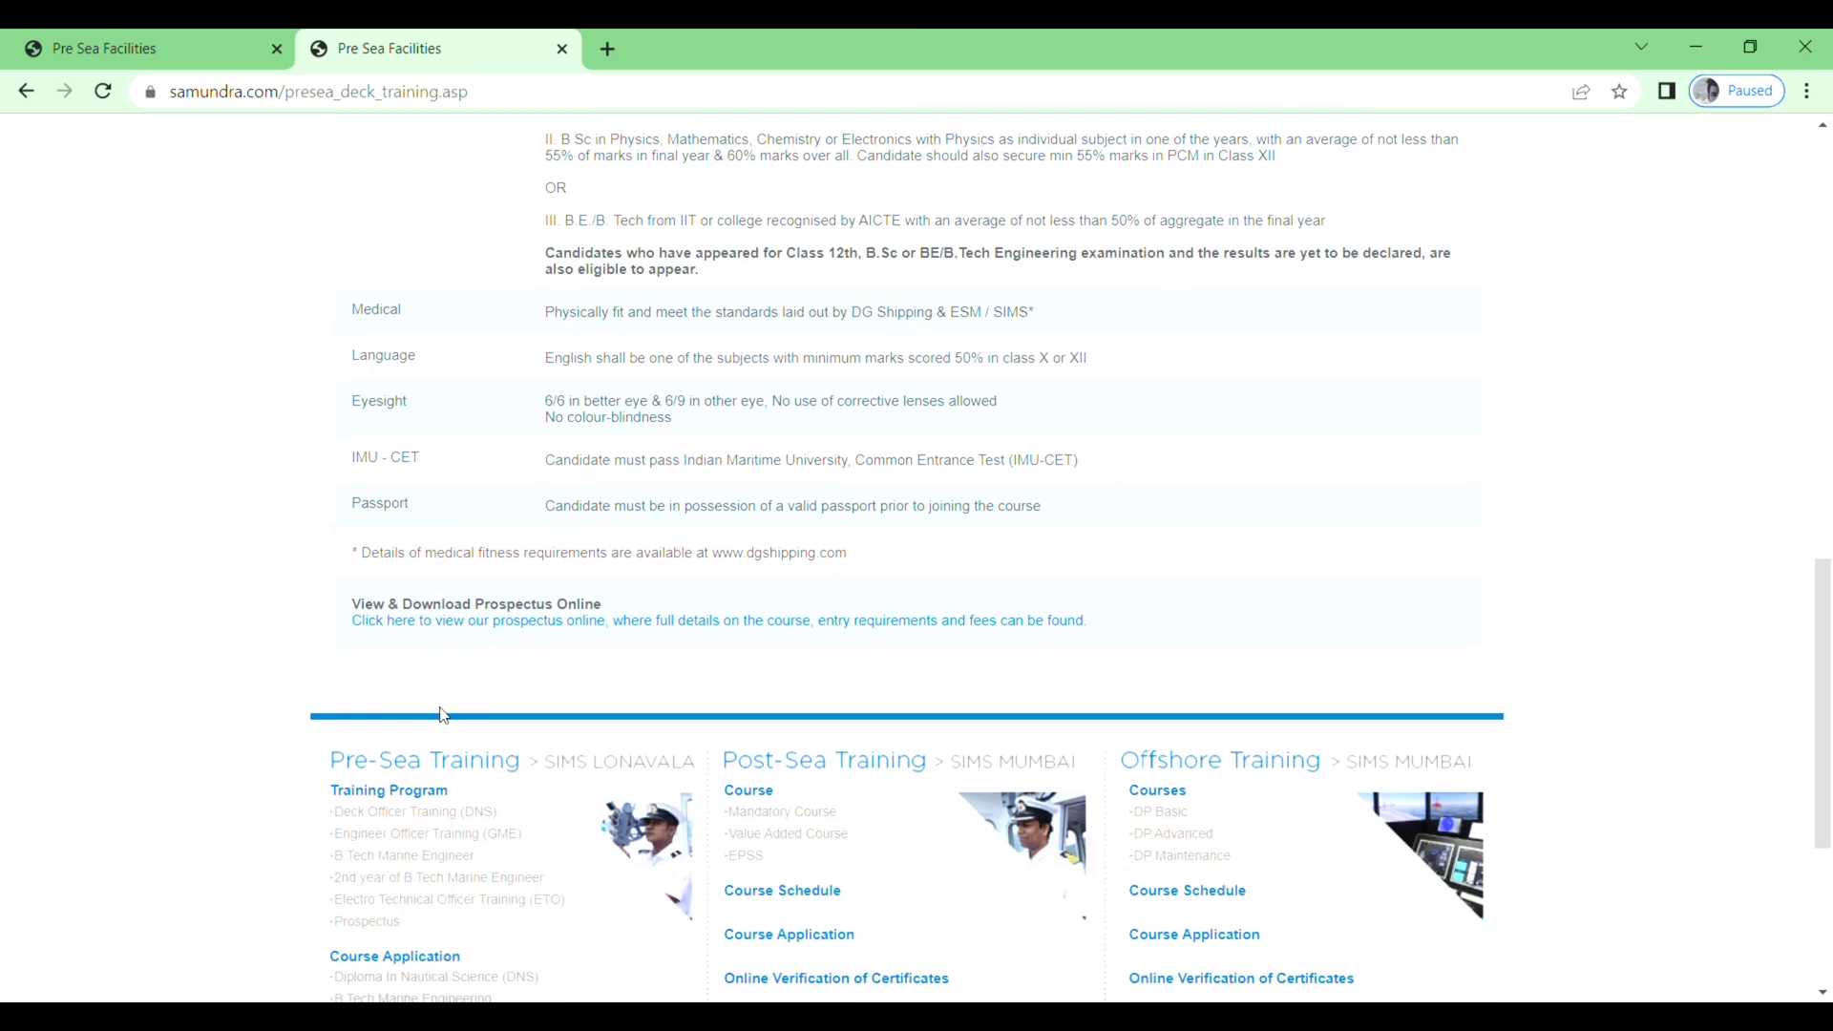
pyautogui.scroll(-4, 444, 714)
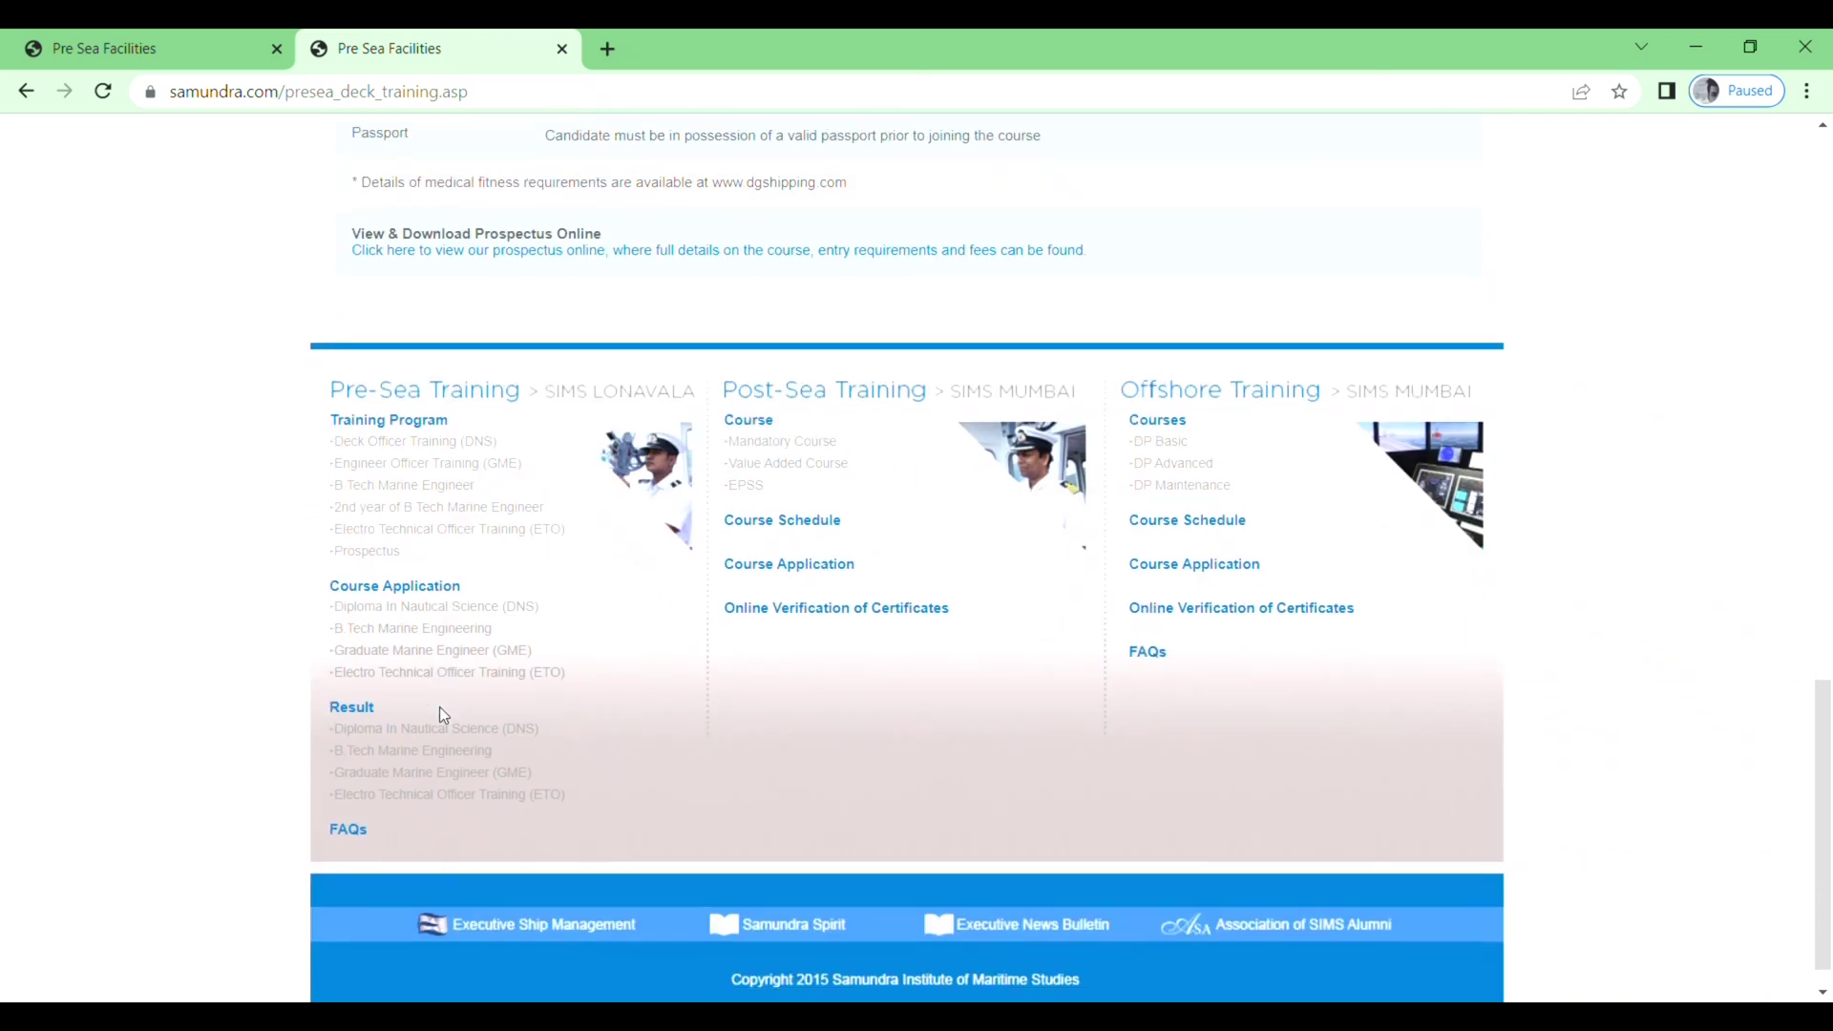
pyautogui.scroll(6, 442, 714)
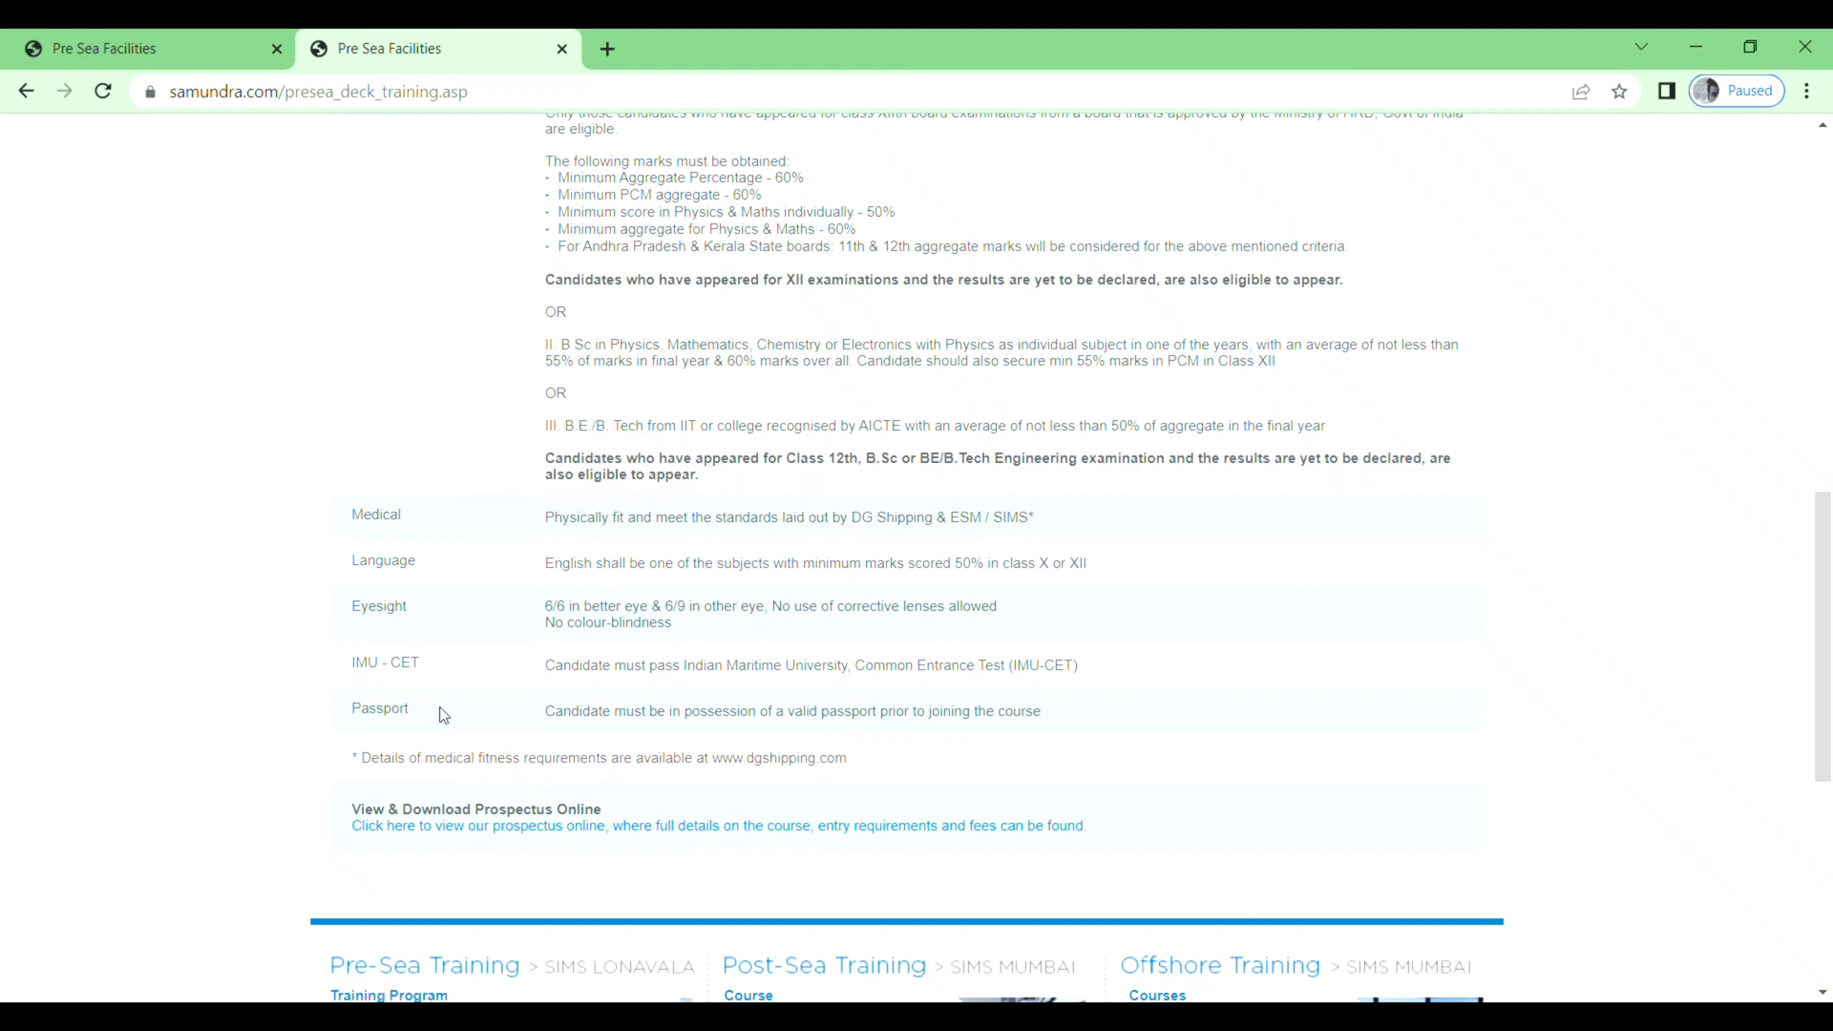
pyautogui.scroll(11, 444, 715)
# - Choose Pre Sea Courses from the Course Application menu
pyautogui.moveTo(873, 252)
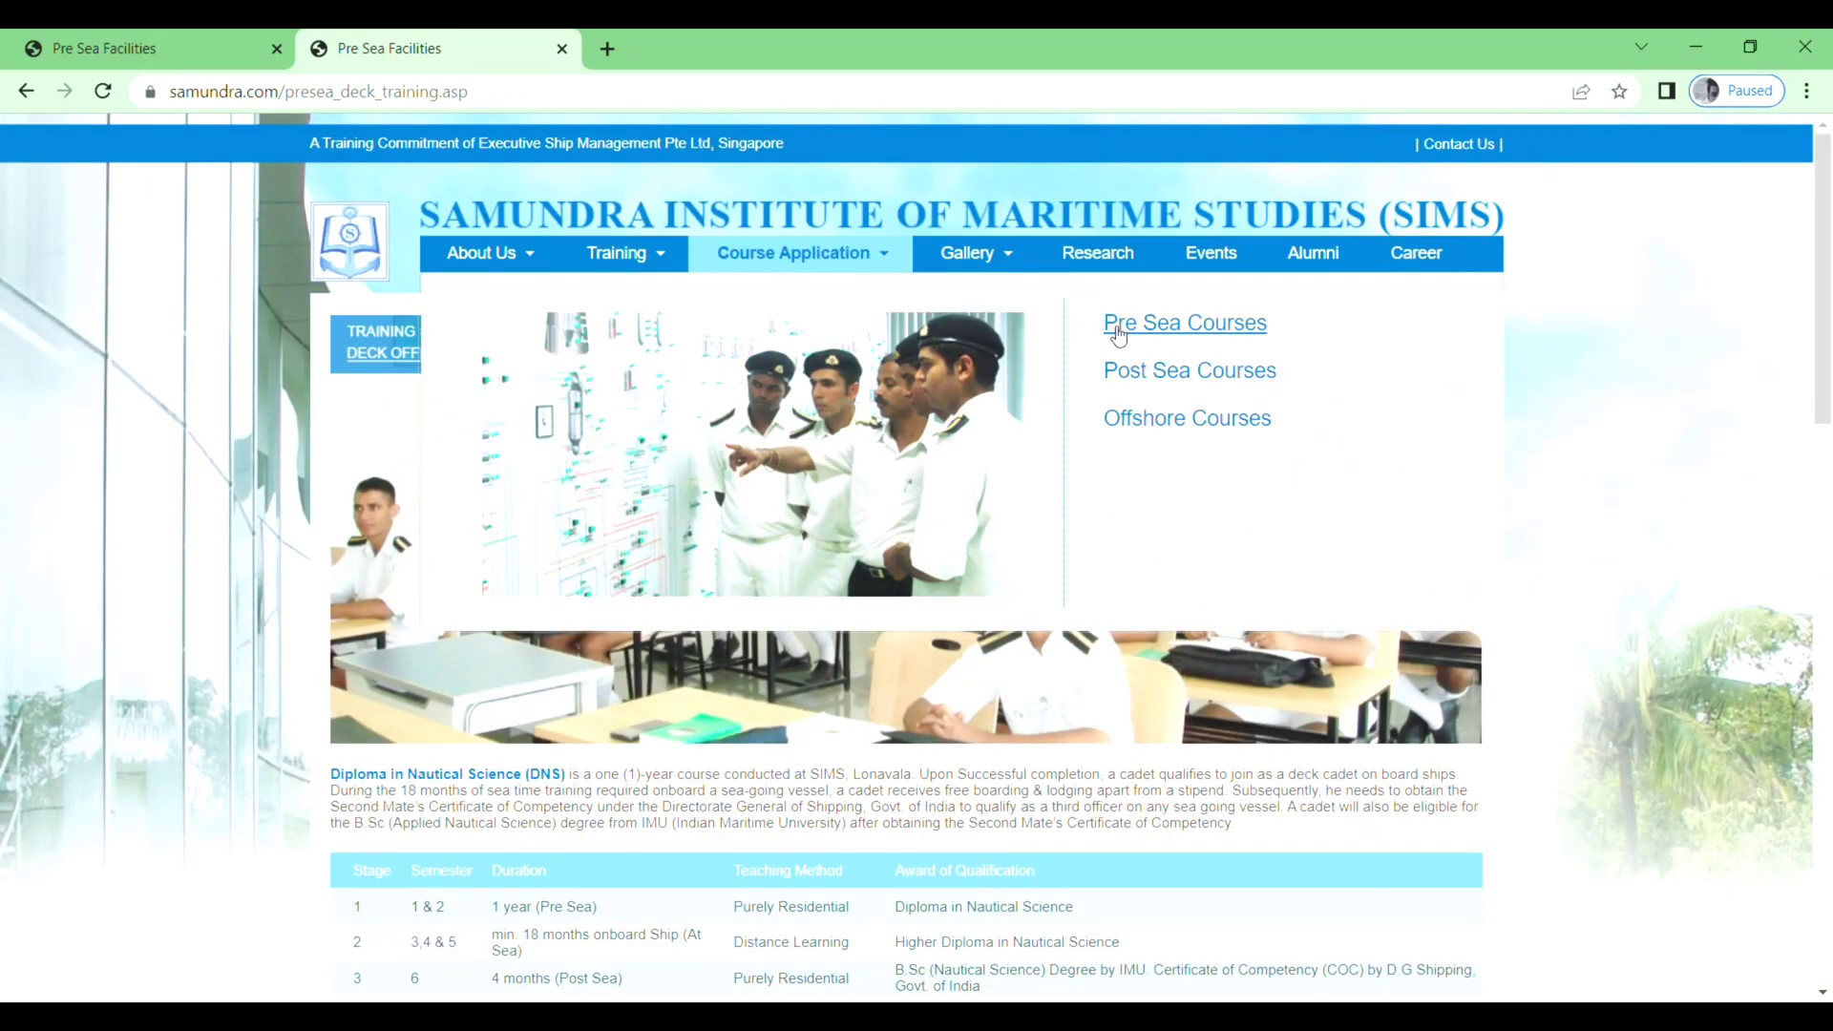
pyautogui.click(1236, 336)
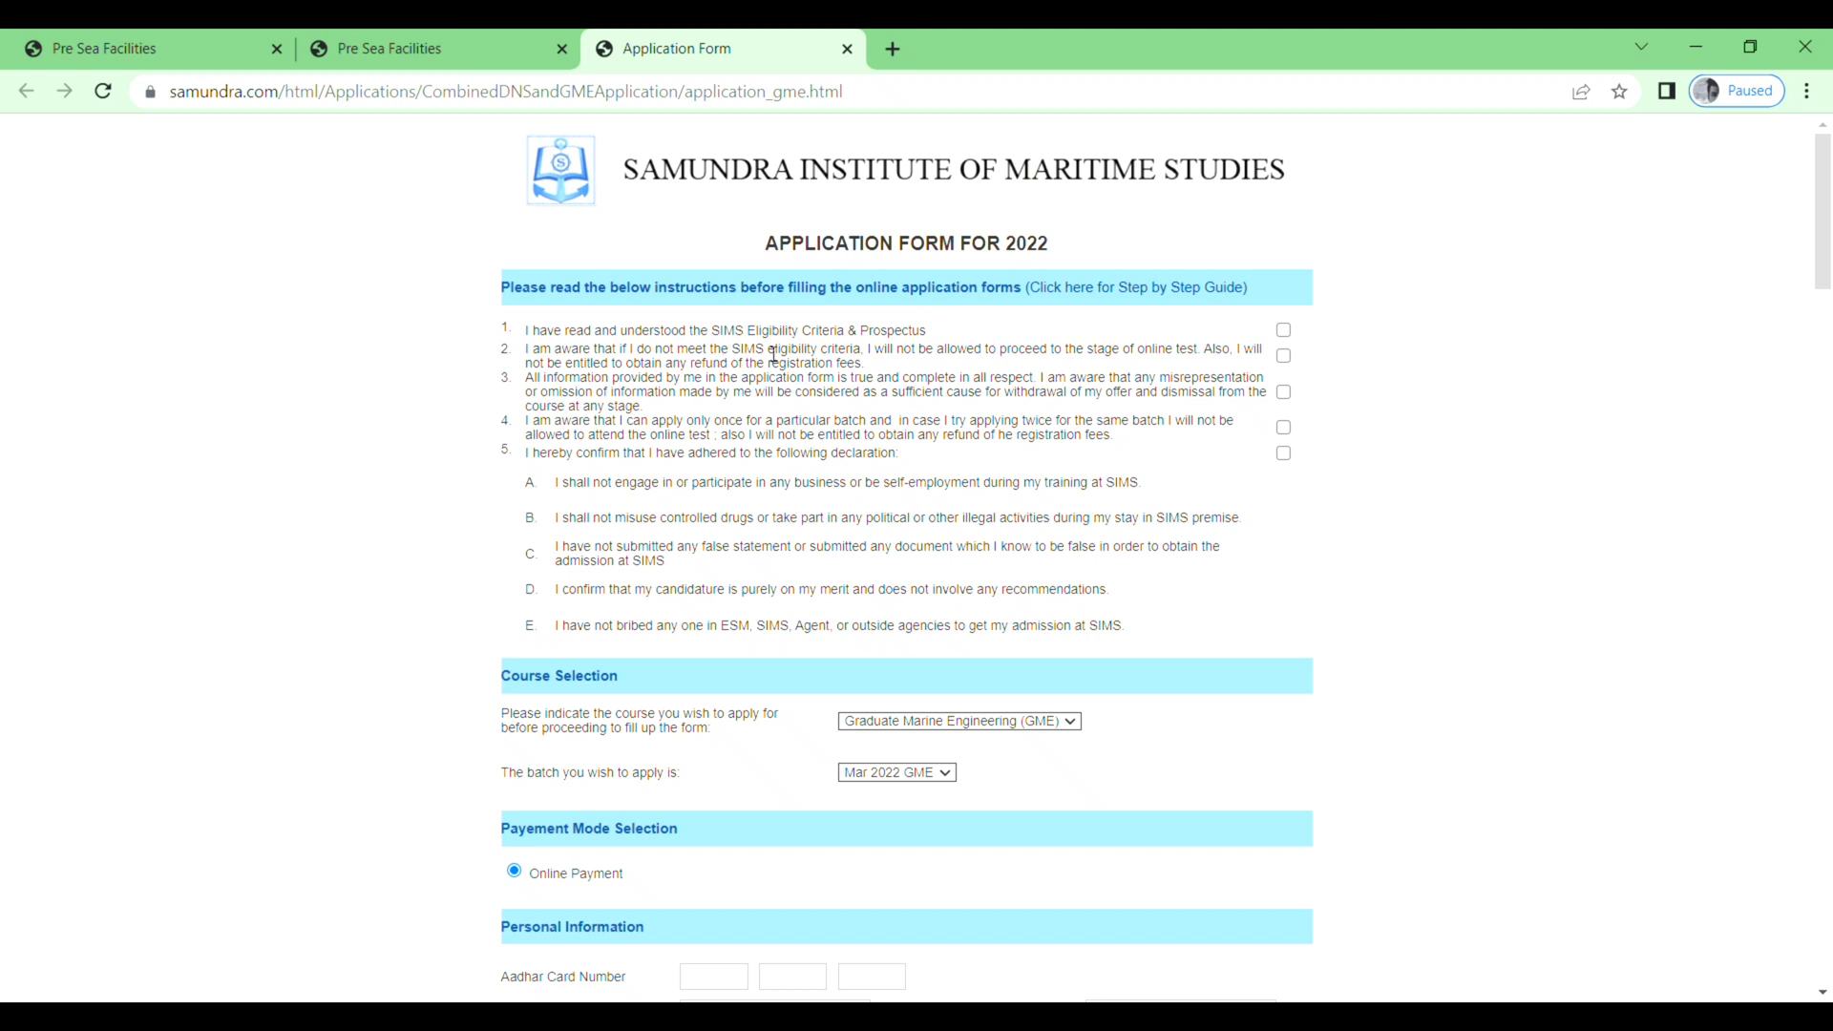
# - Tick all five declaration checkboxes, starting with the eligibility and prospectus one, then scroll to Course Selection
pyautogui.click(1284, 331)
pyautogui.click(1284, 355)
pyautogui.click(1284, 391)
pyautogui.click(1283, 426)
pyautogui.click(1283, 452)
pyautogui.scroll(-4, 1382, 630)
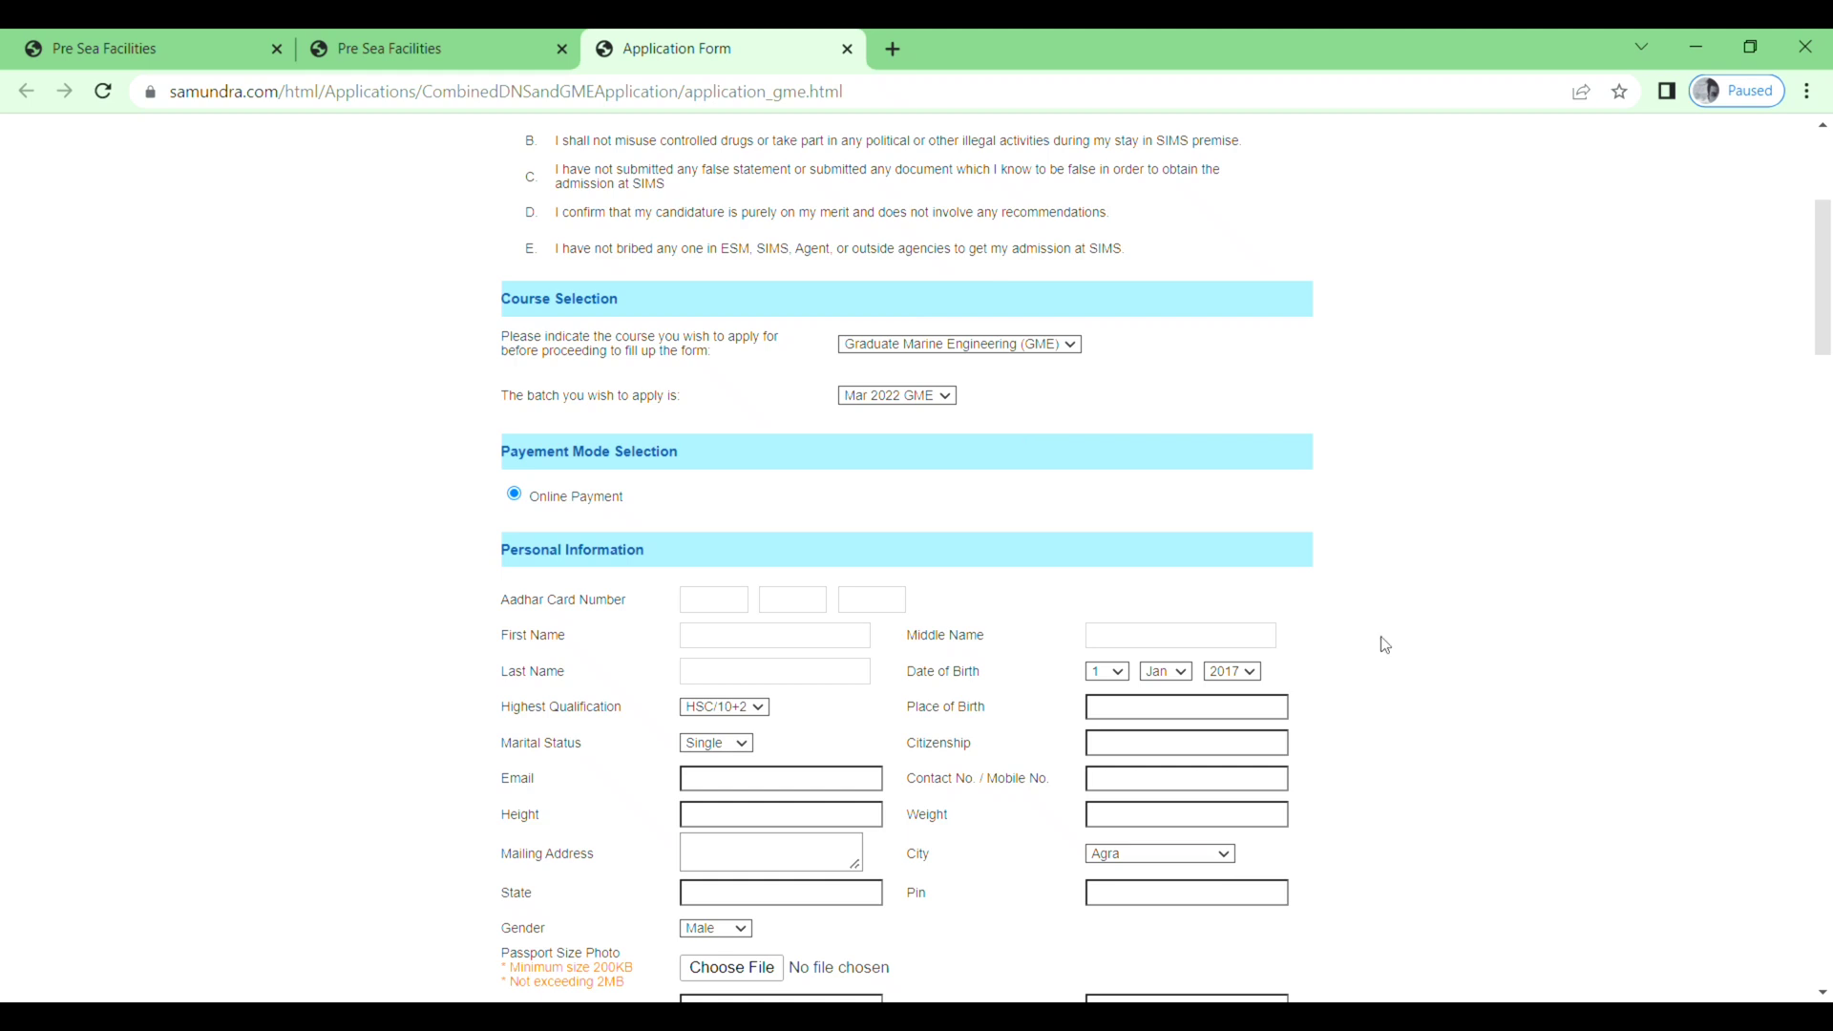
pyautogui.click(990, 353)
pyautogui.scroll(-1, 719, 563)
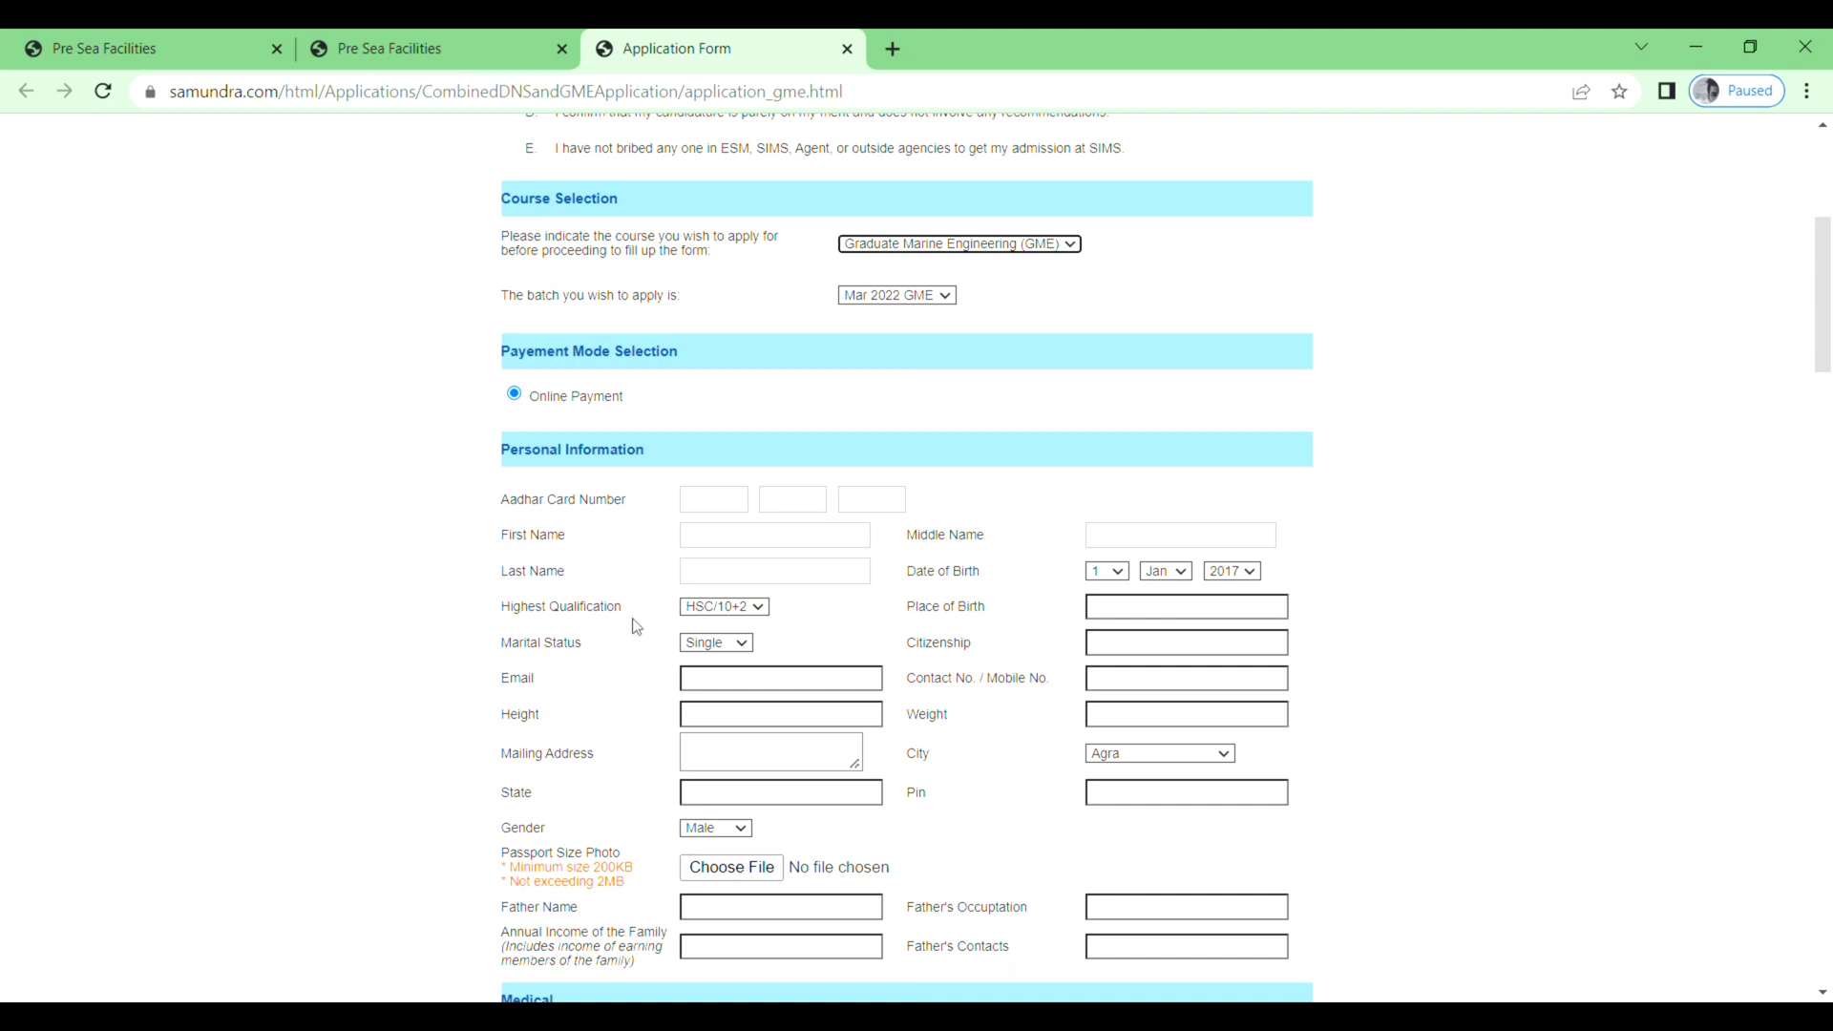
pyautogui.click(760, 620)
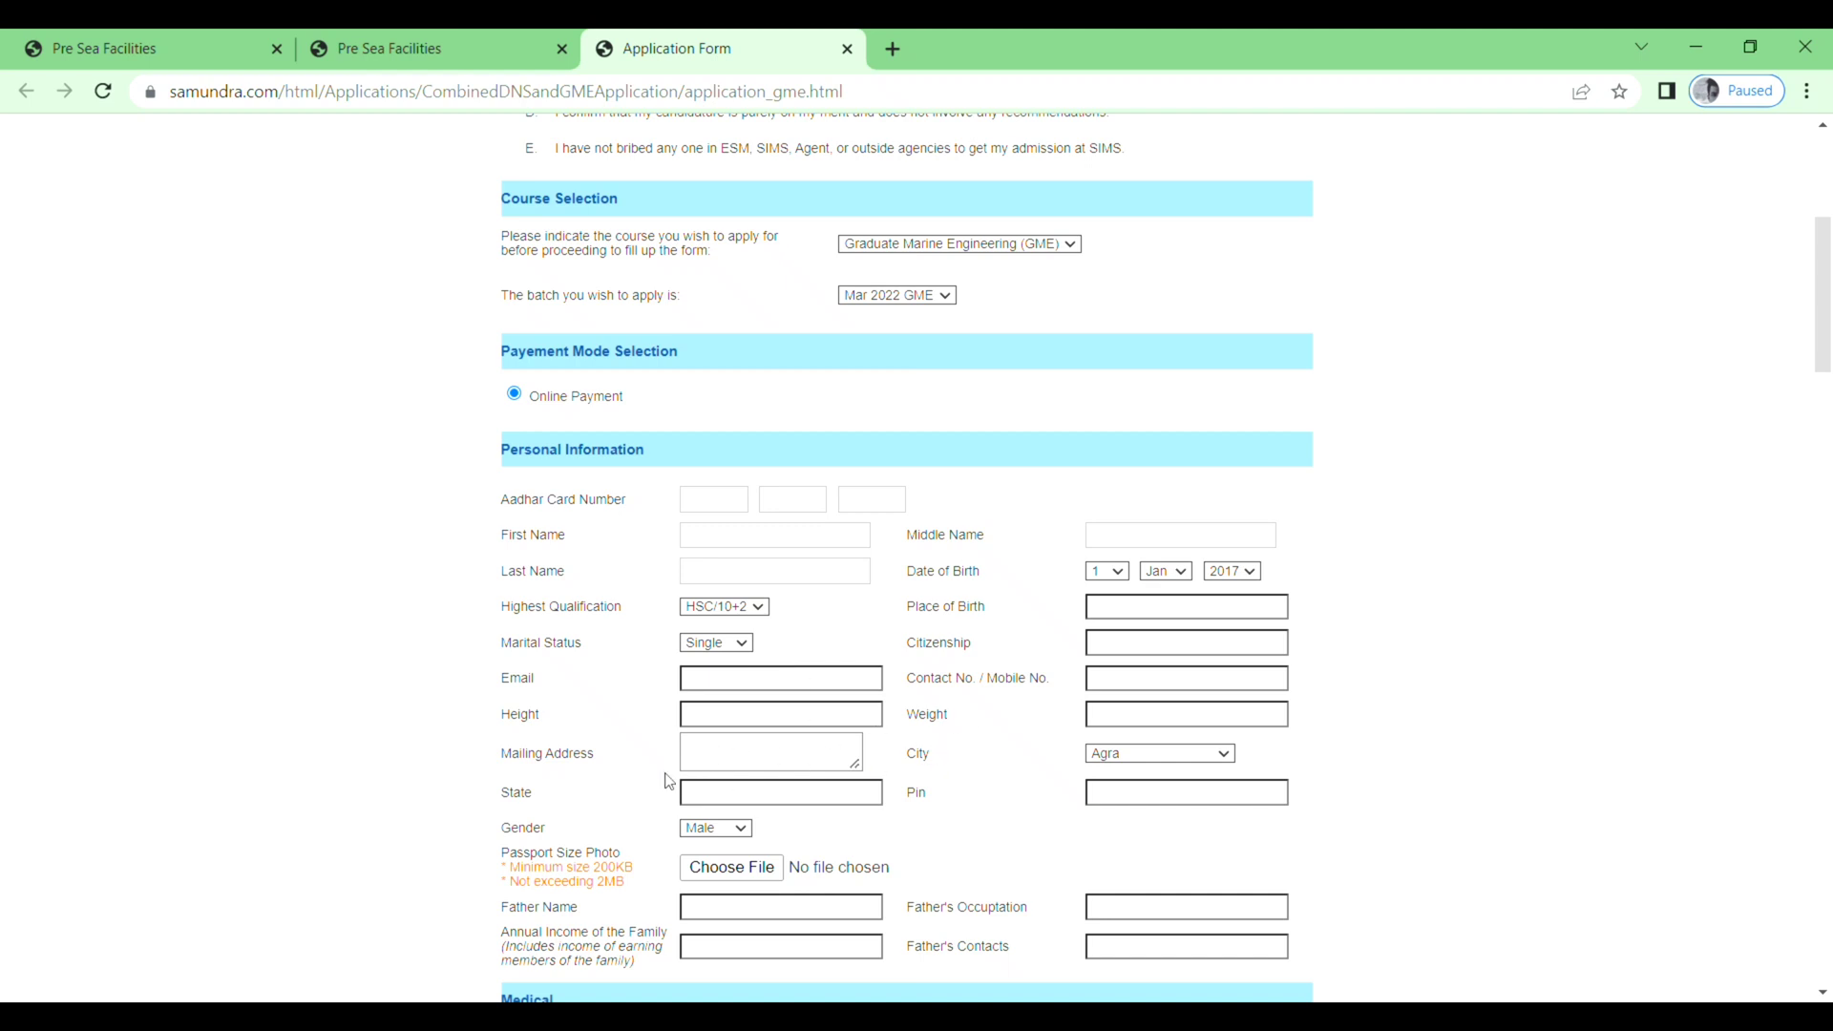
pyautogui.scroll(-3, 668, 781)
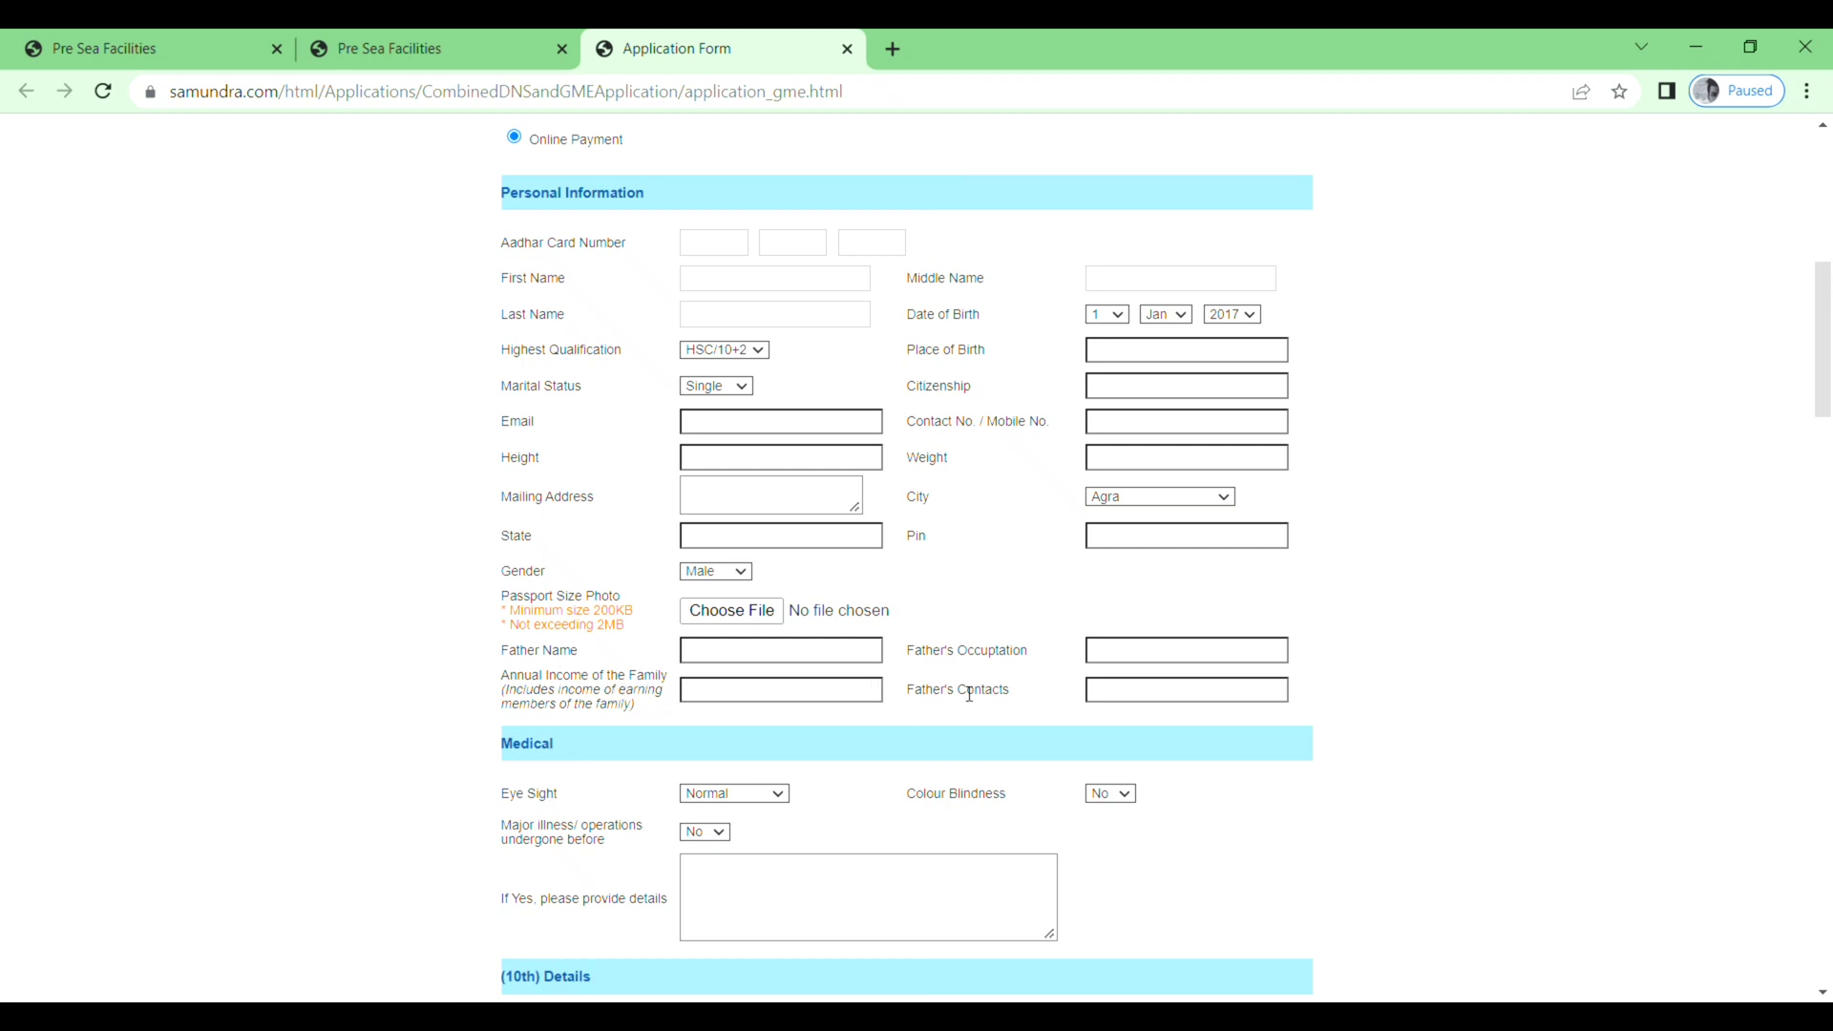
pyautogui.scroll(-3, 1055, 707)
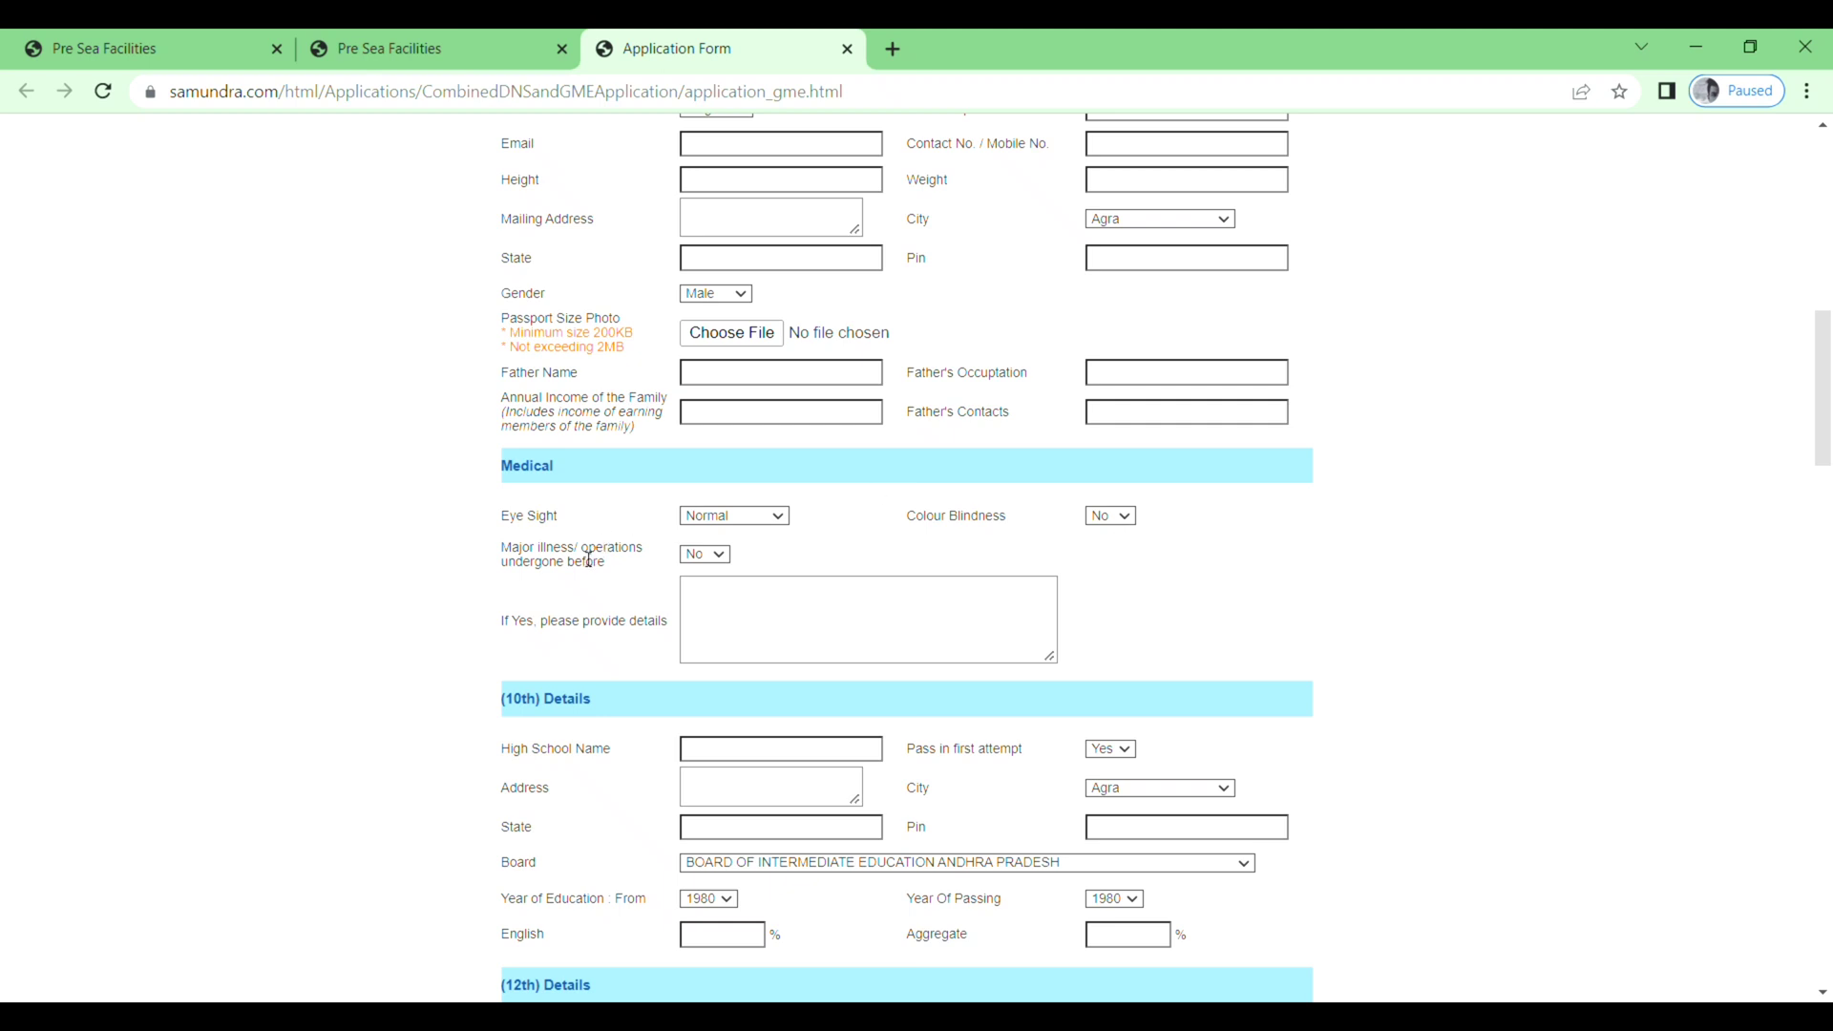
pyautogui.click(723, 614)
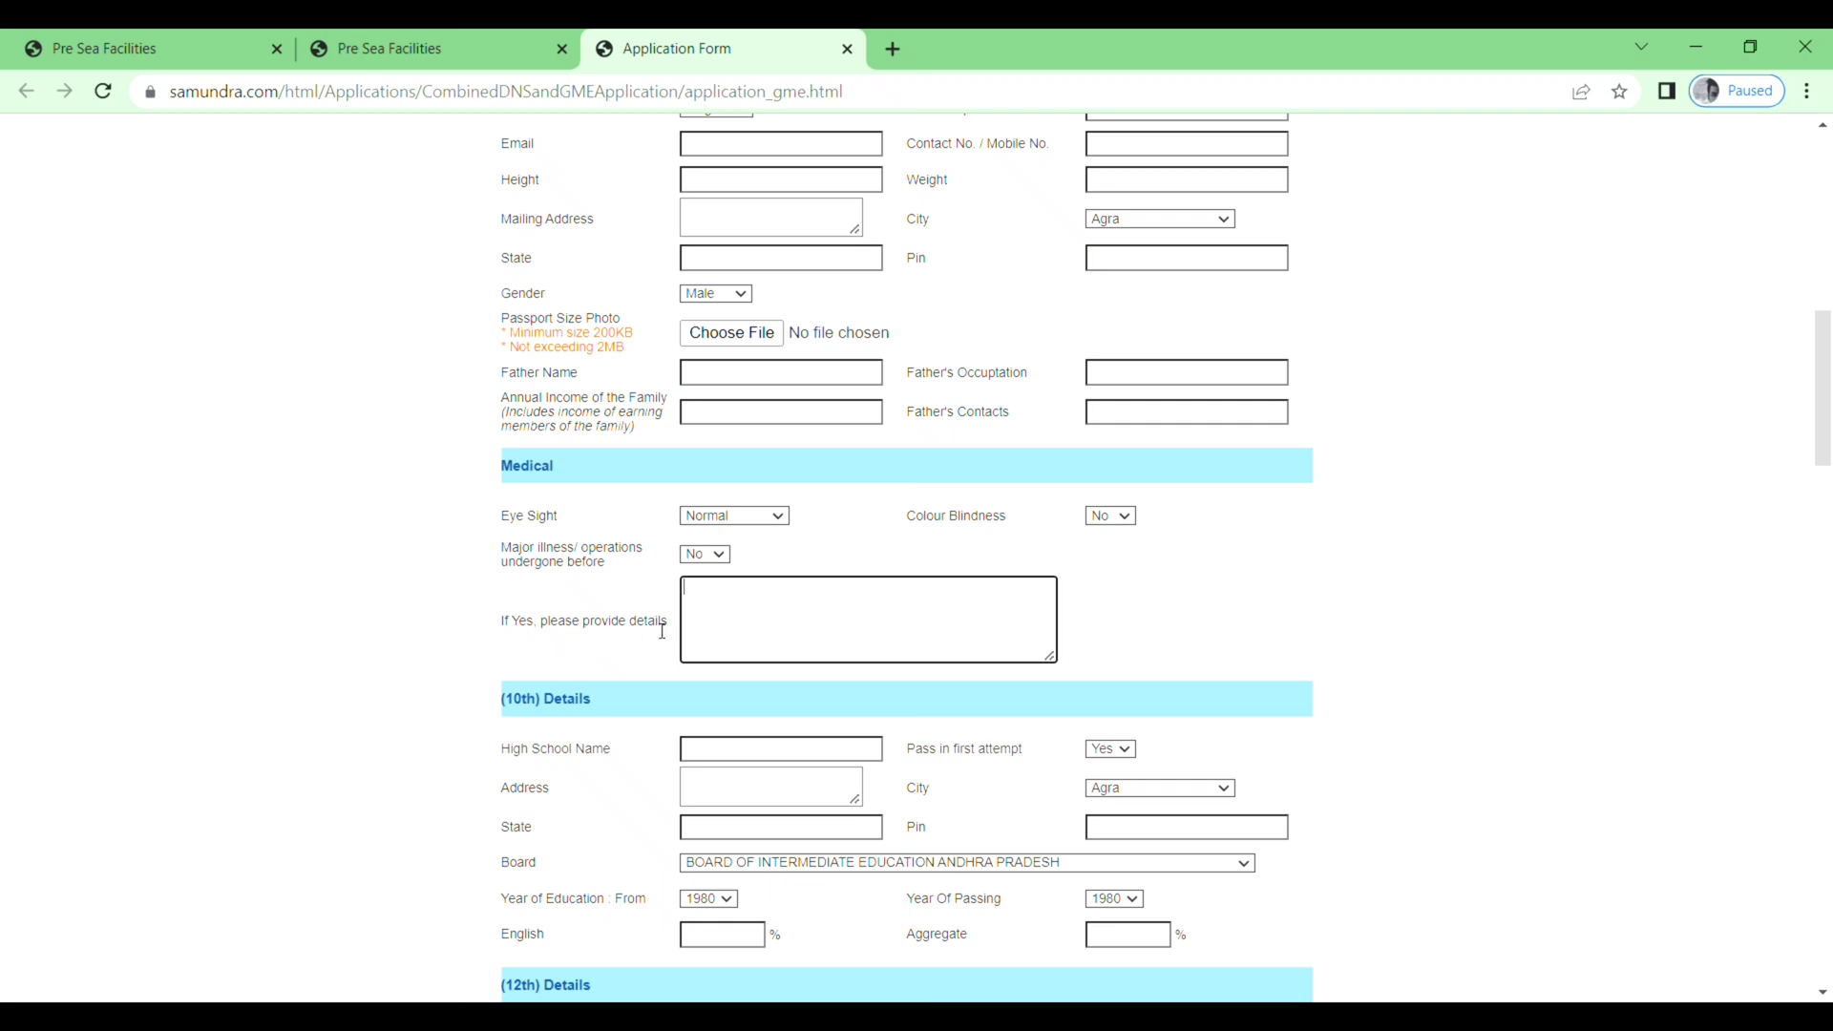
pyautogui.scroll(-4, 1190, 658)
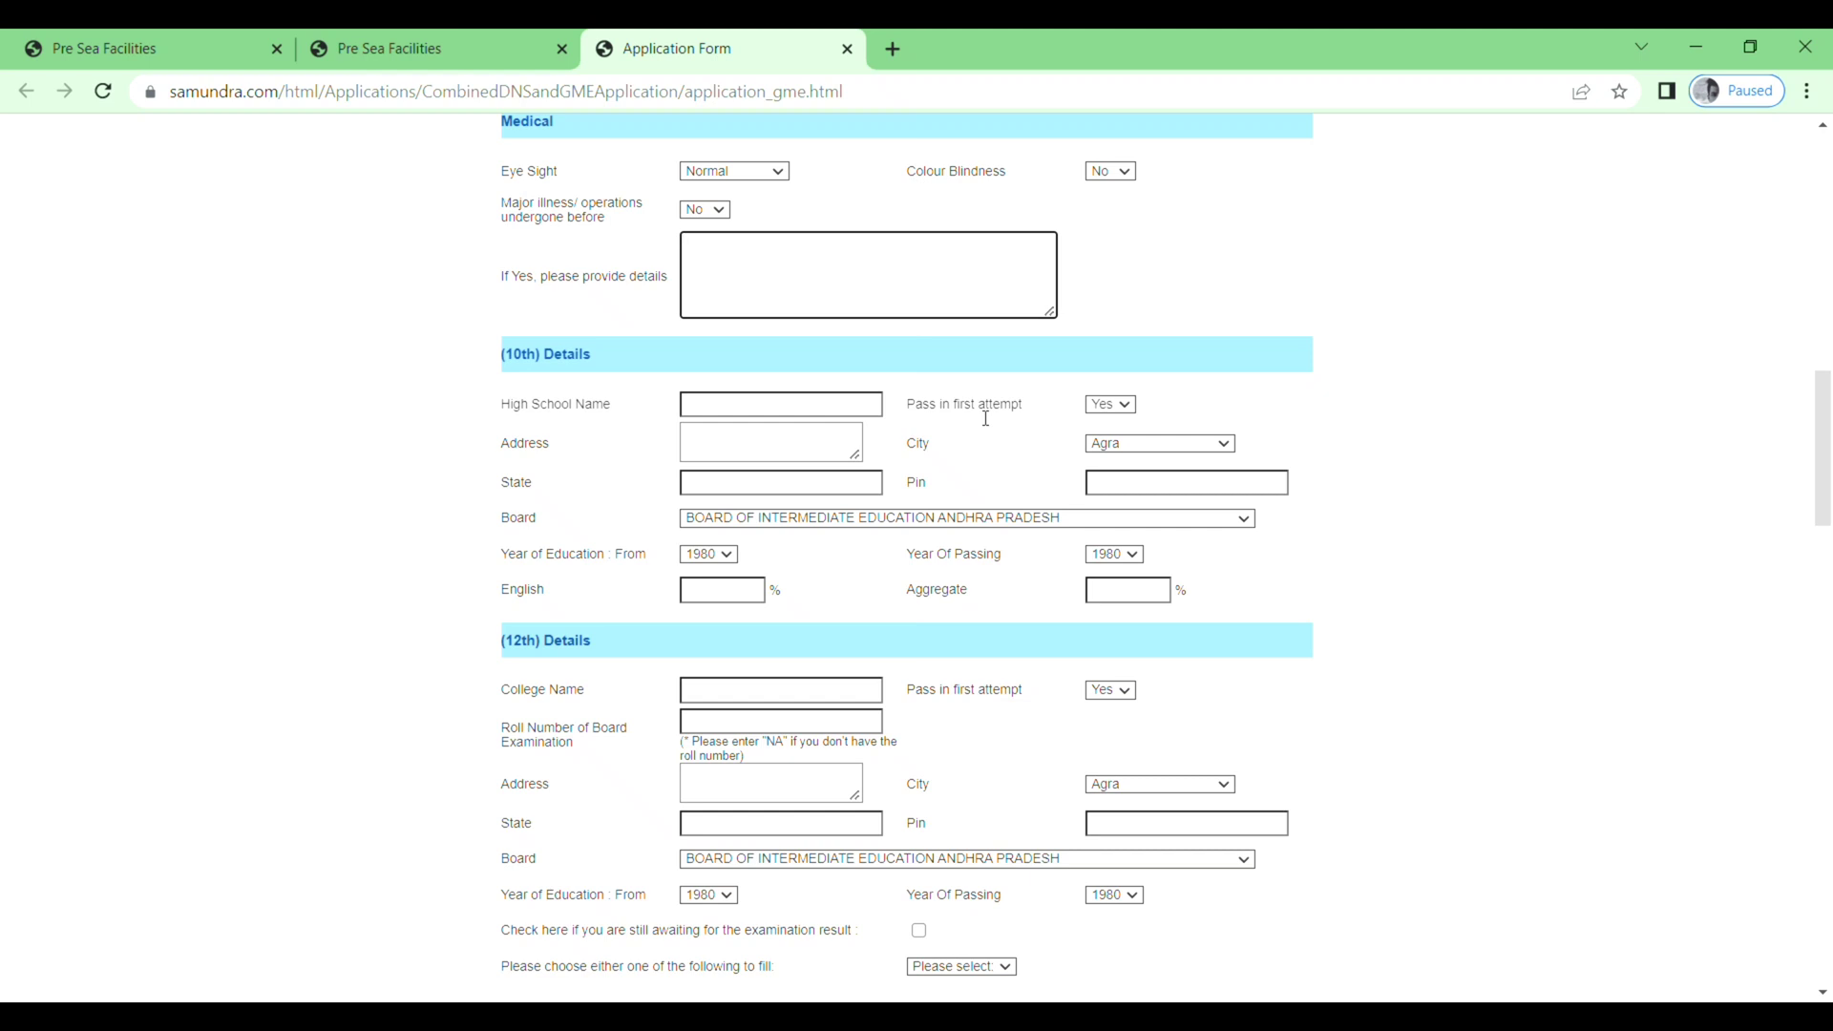
# - Leave illness details empty, mark the 12th result as still awaited, and choose HSC/10+2
pyautogui.click(1117, 408)
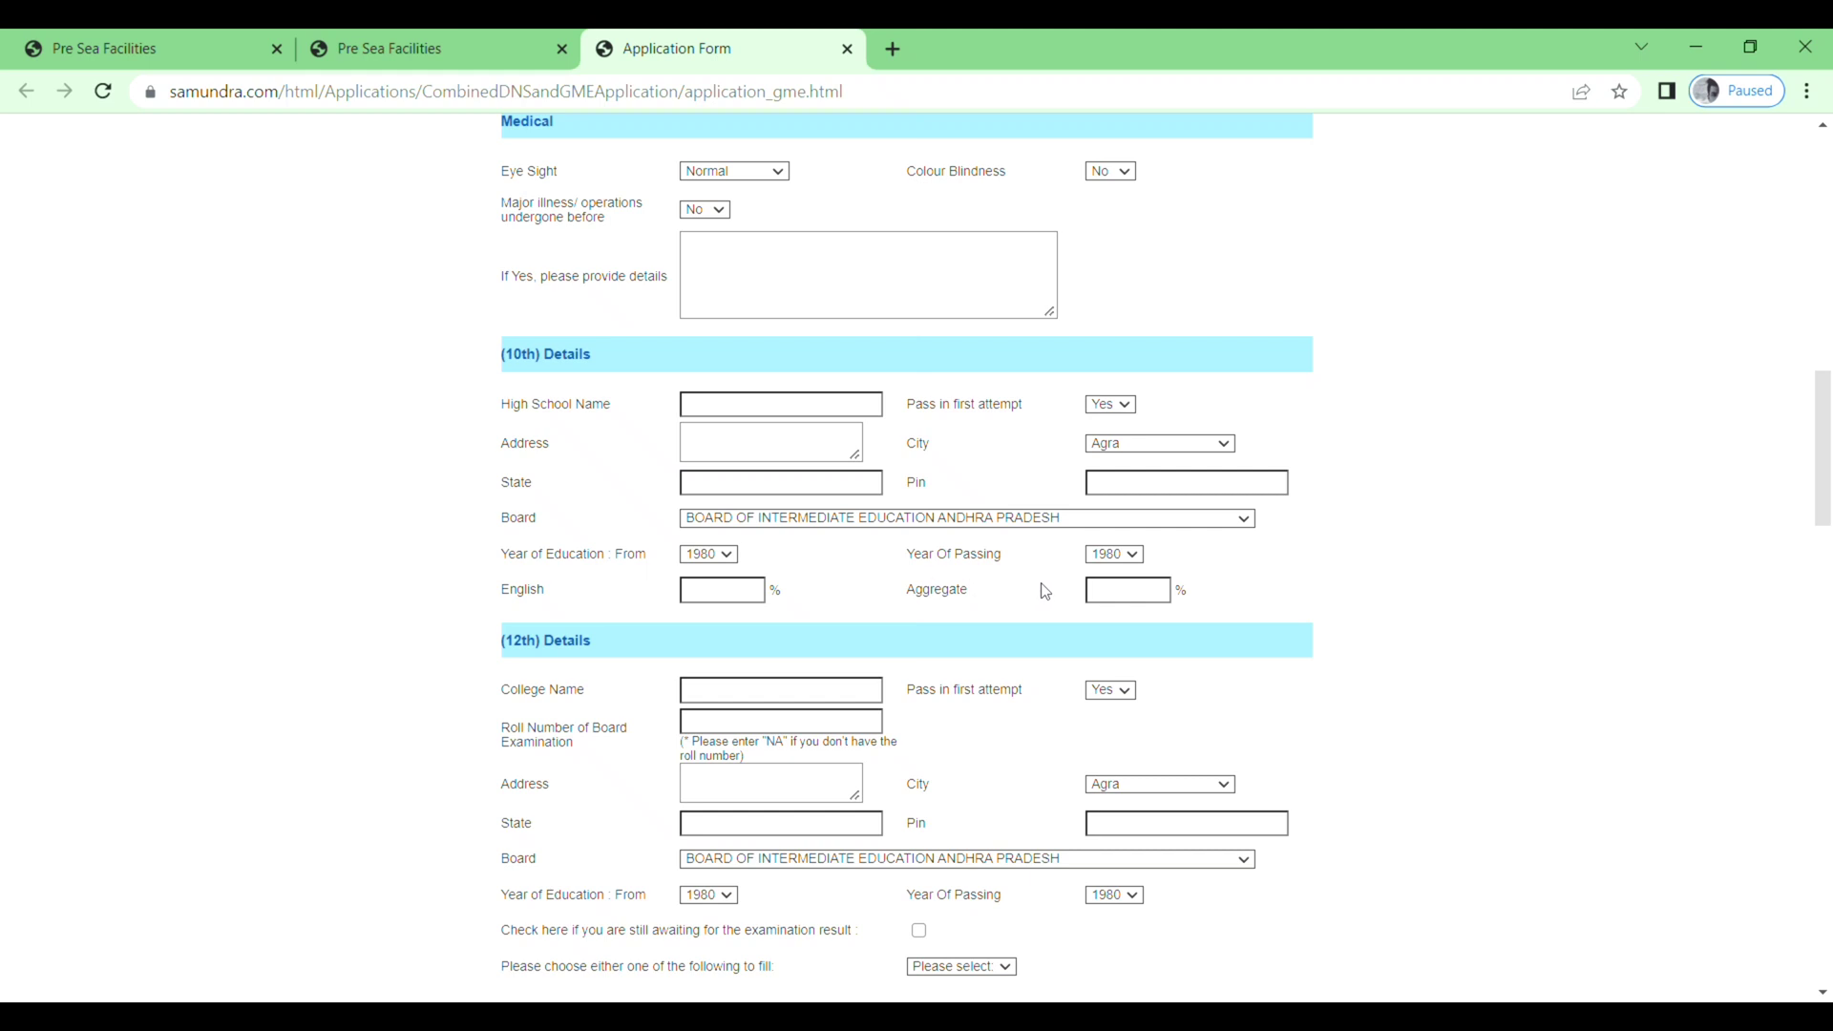
pyautogui.scroll(-3, 1089, 596)
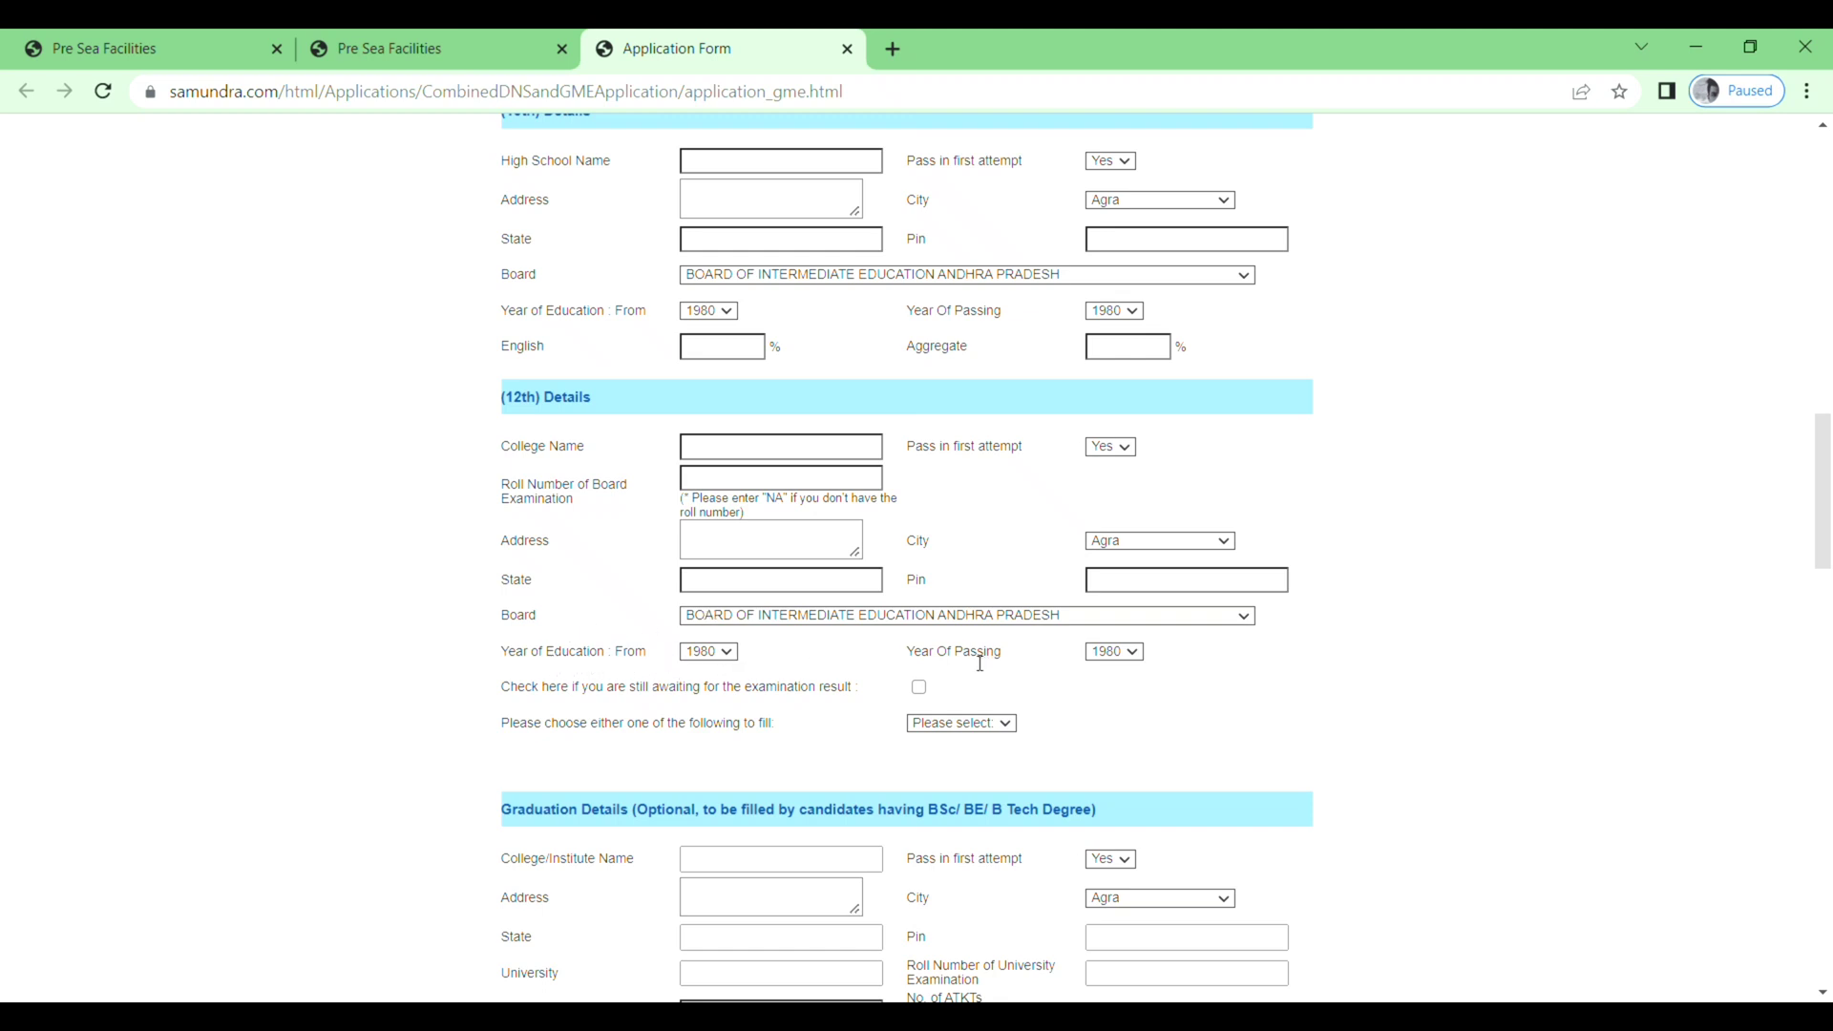
pyautogui.click(548, 701)
pyautogui.click(999, 770)
pyautogui.scroll(-2, 944, 797)
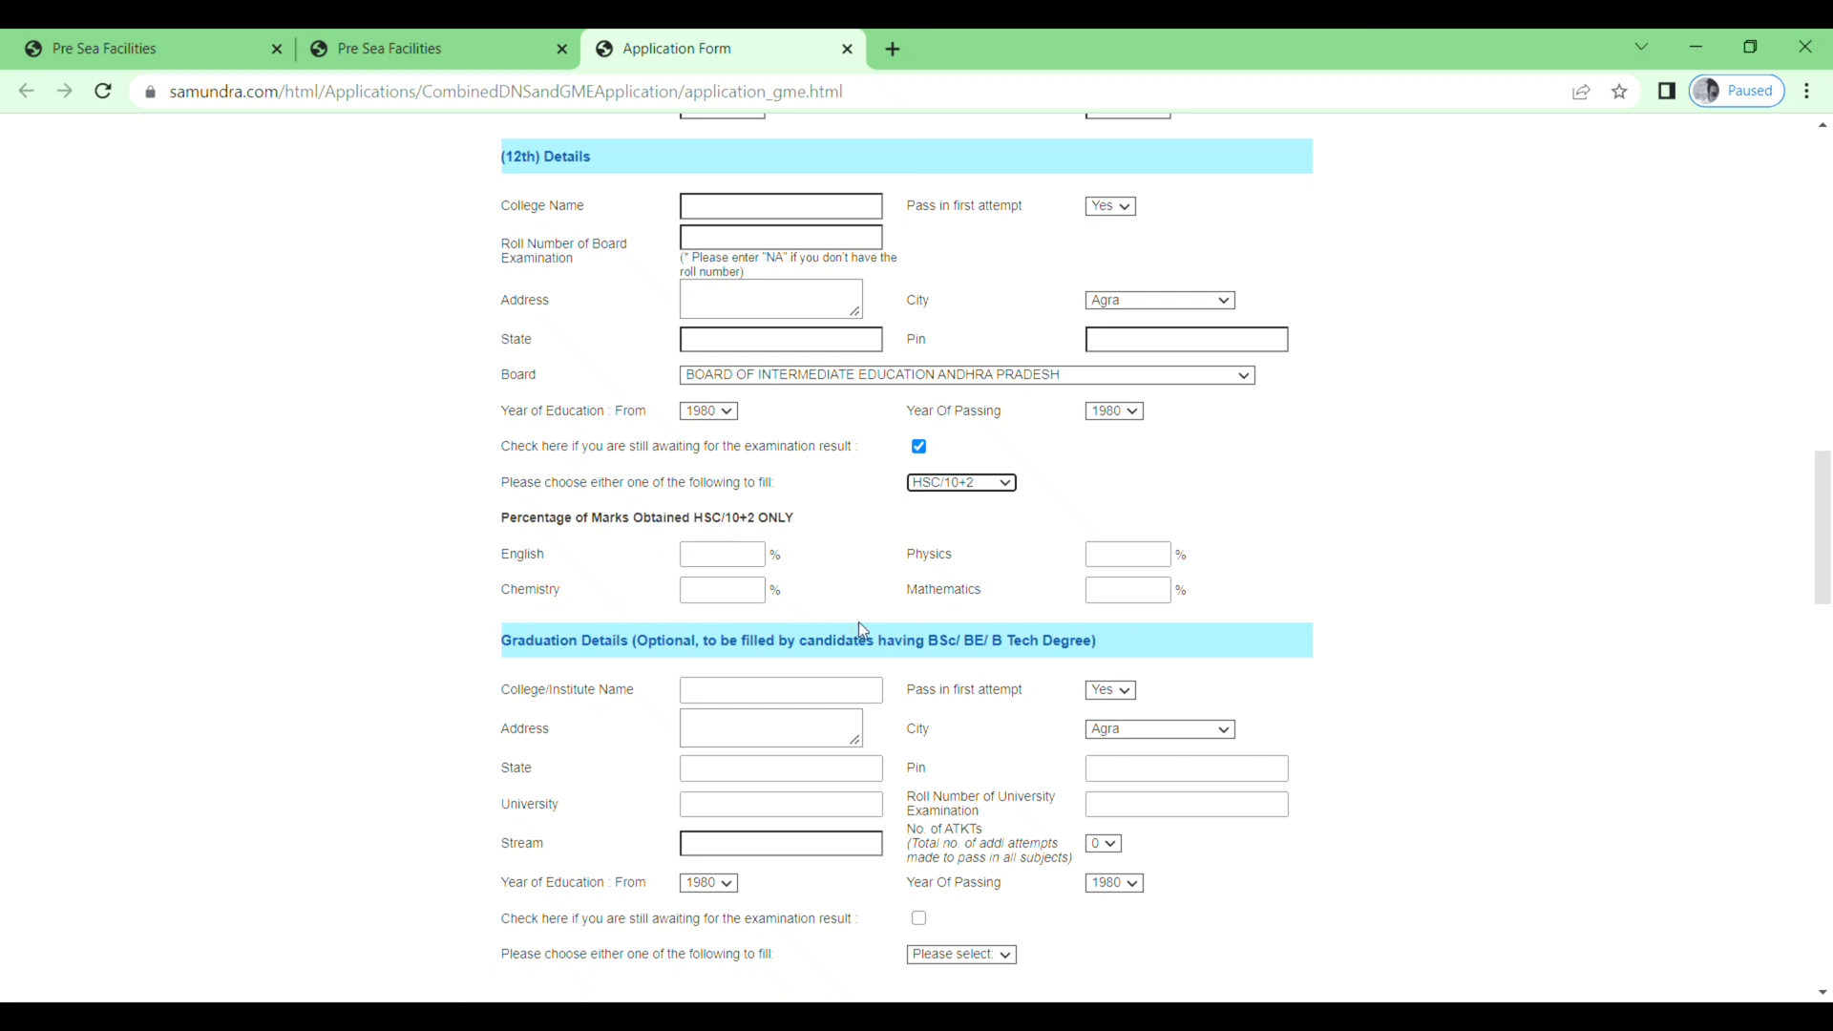
pyautogui.scroll(-2, 924, 611)
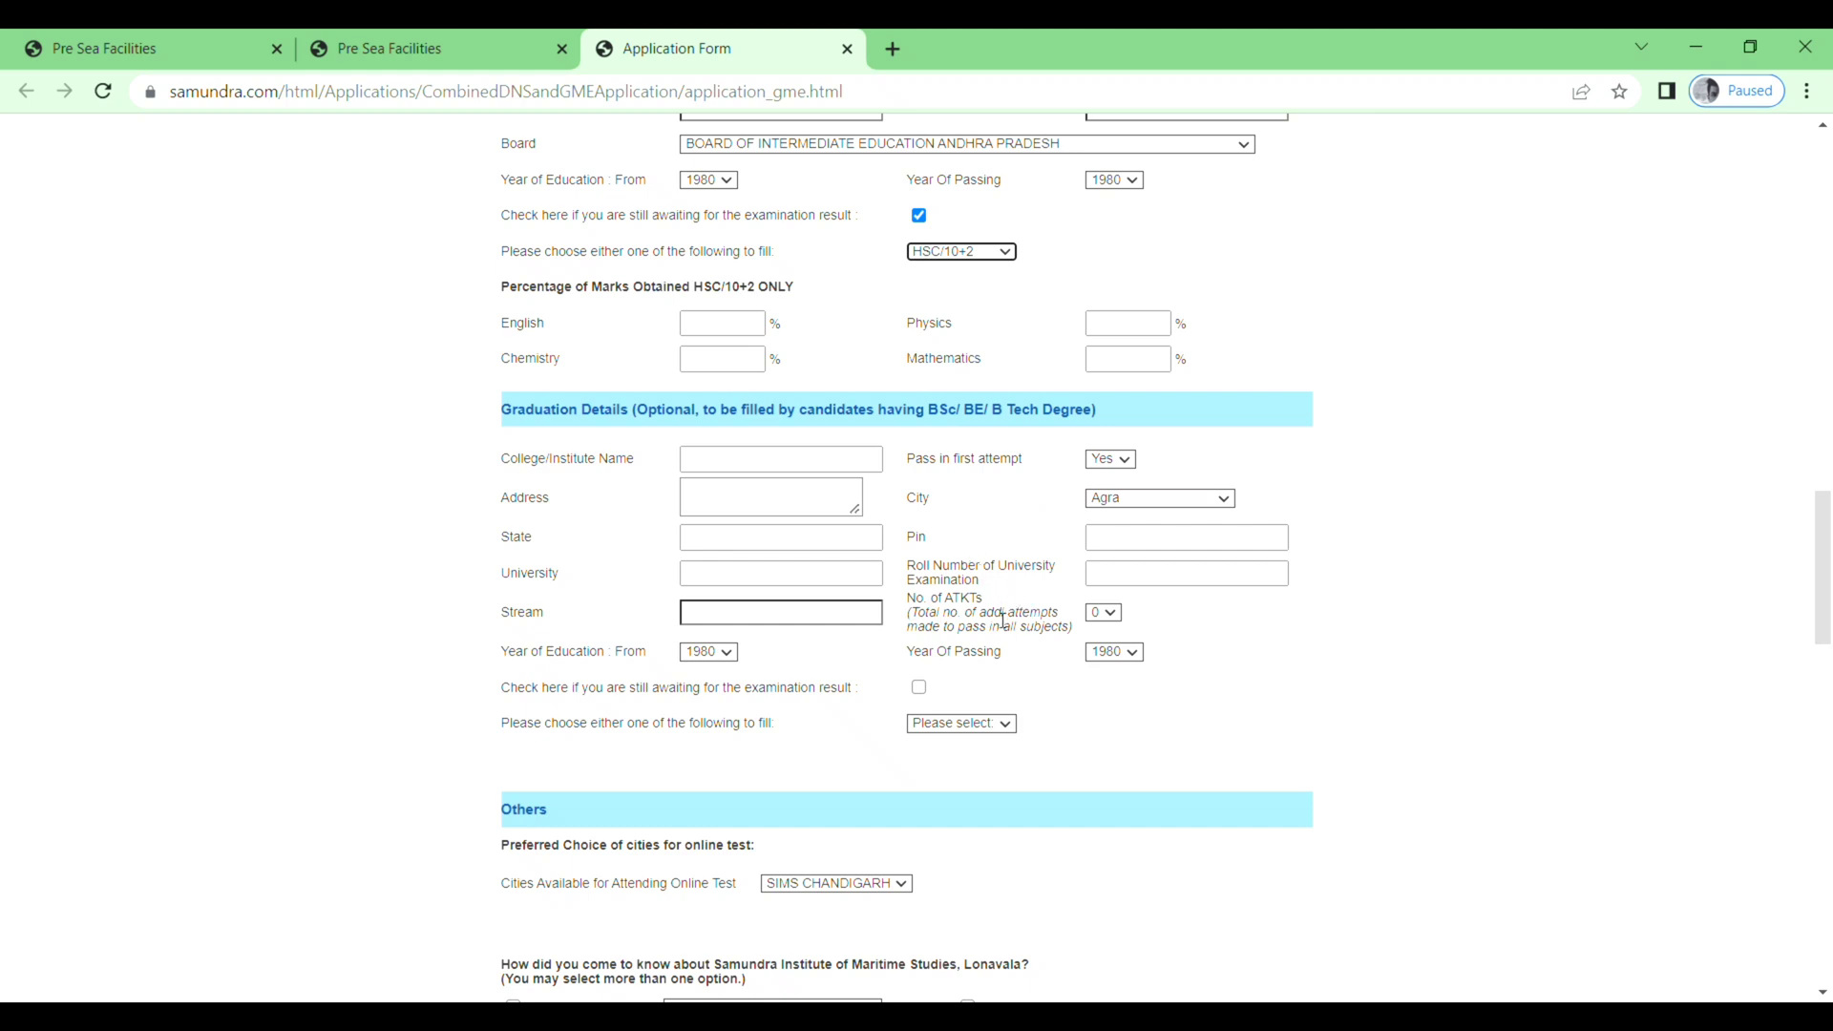
# - Tick Others under 'How did you come to know' and enter 'youtube'
pyautogui.scroll(-1, 1003, 619)
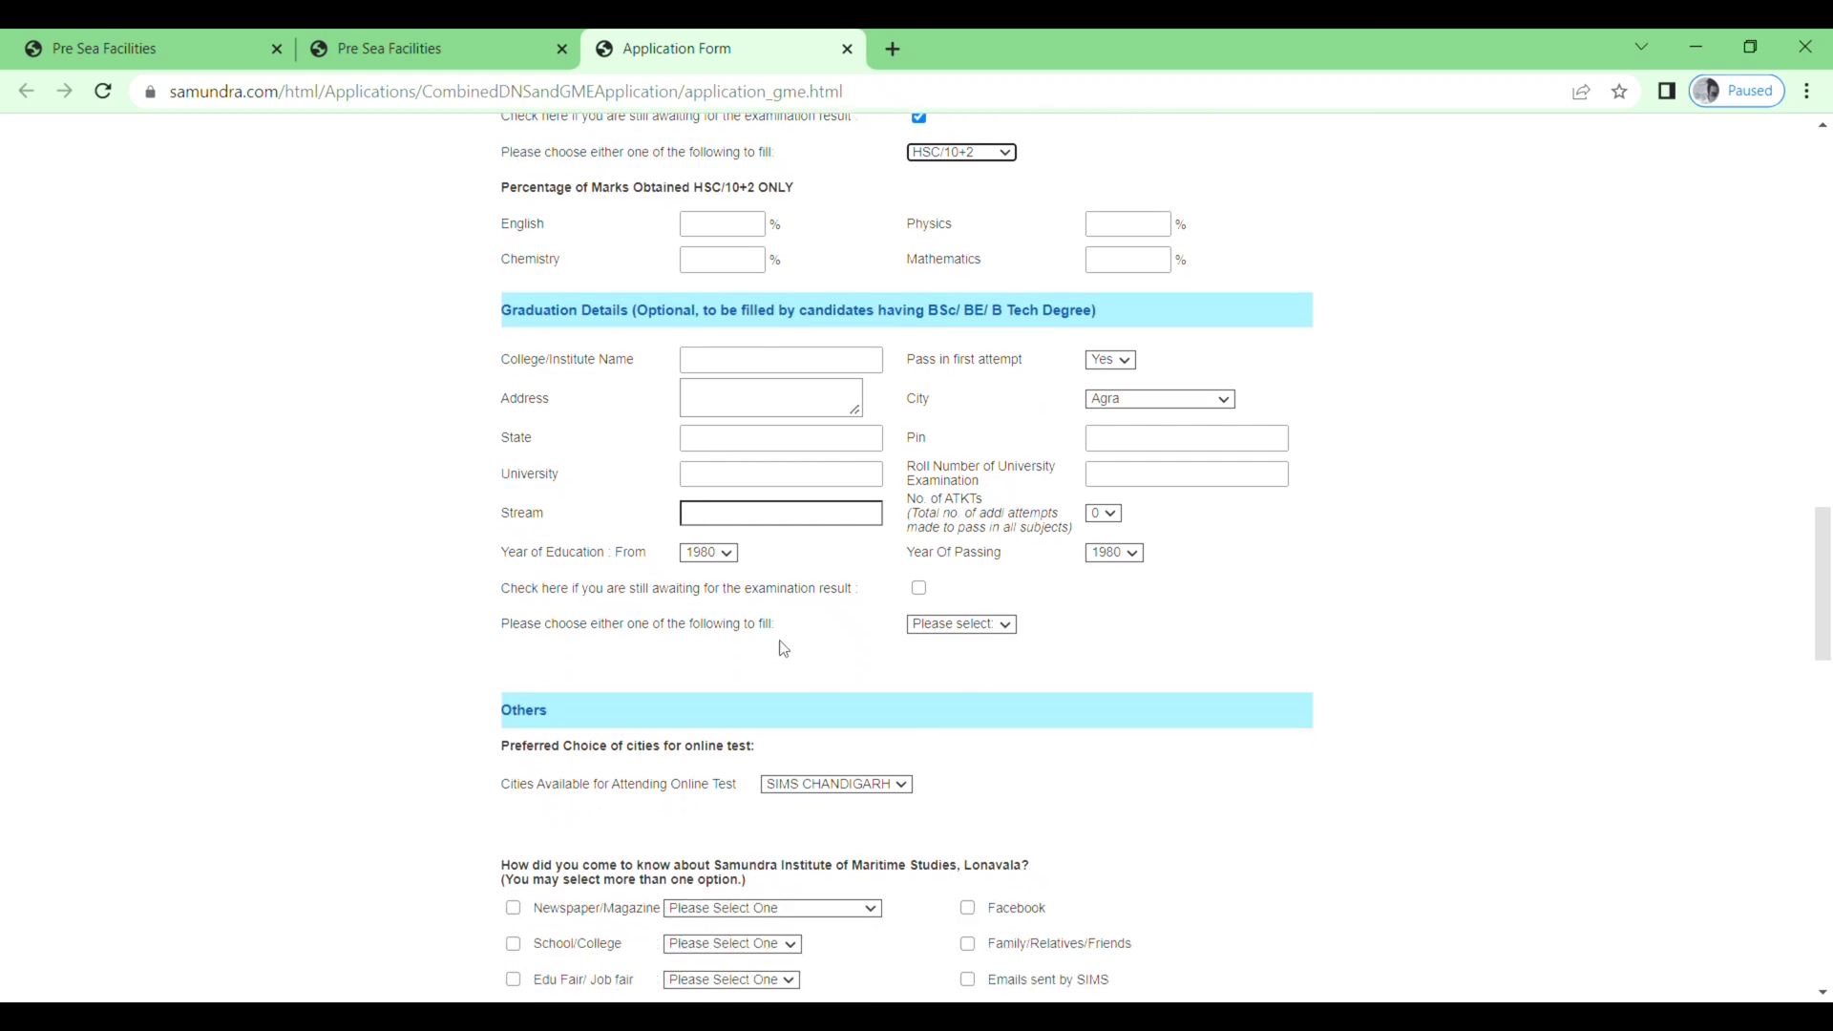
pyautogui.scroll(-3, 867, 682)
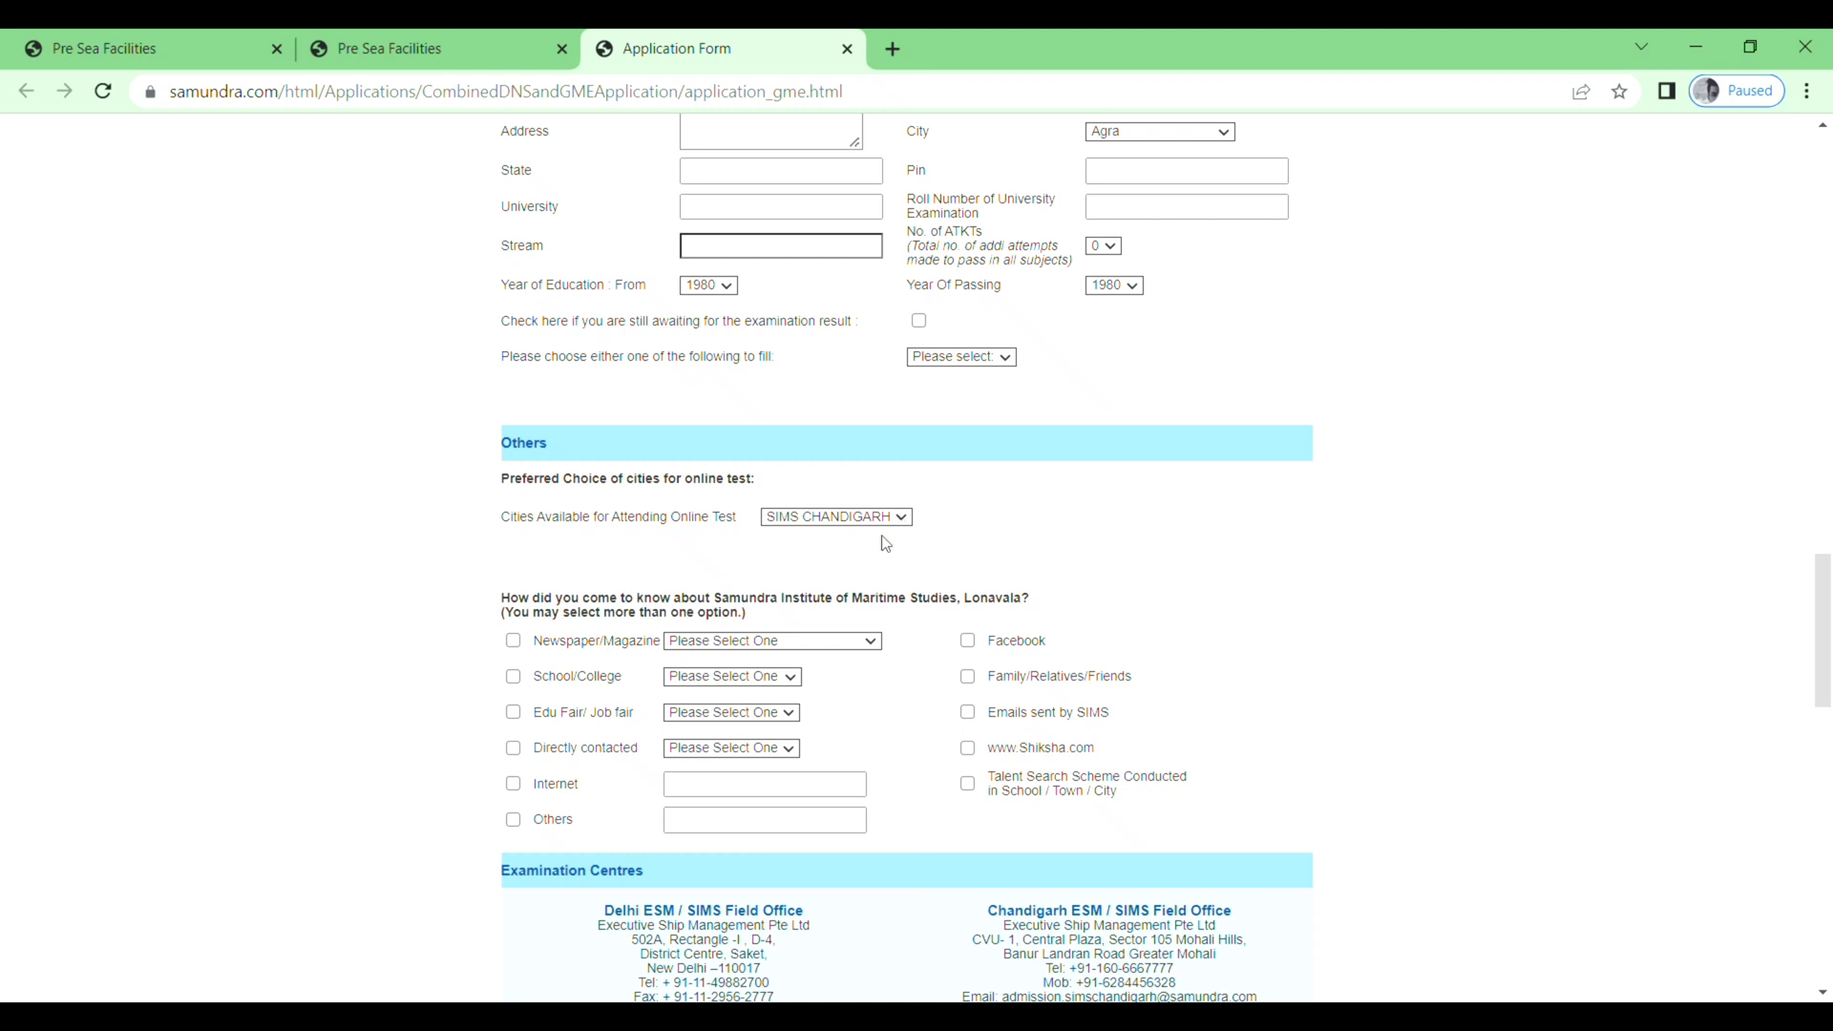
pyautogui.scroll(-1, 506, 659)
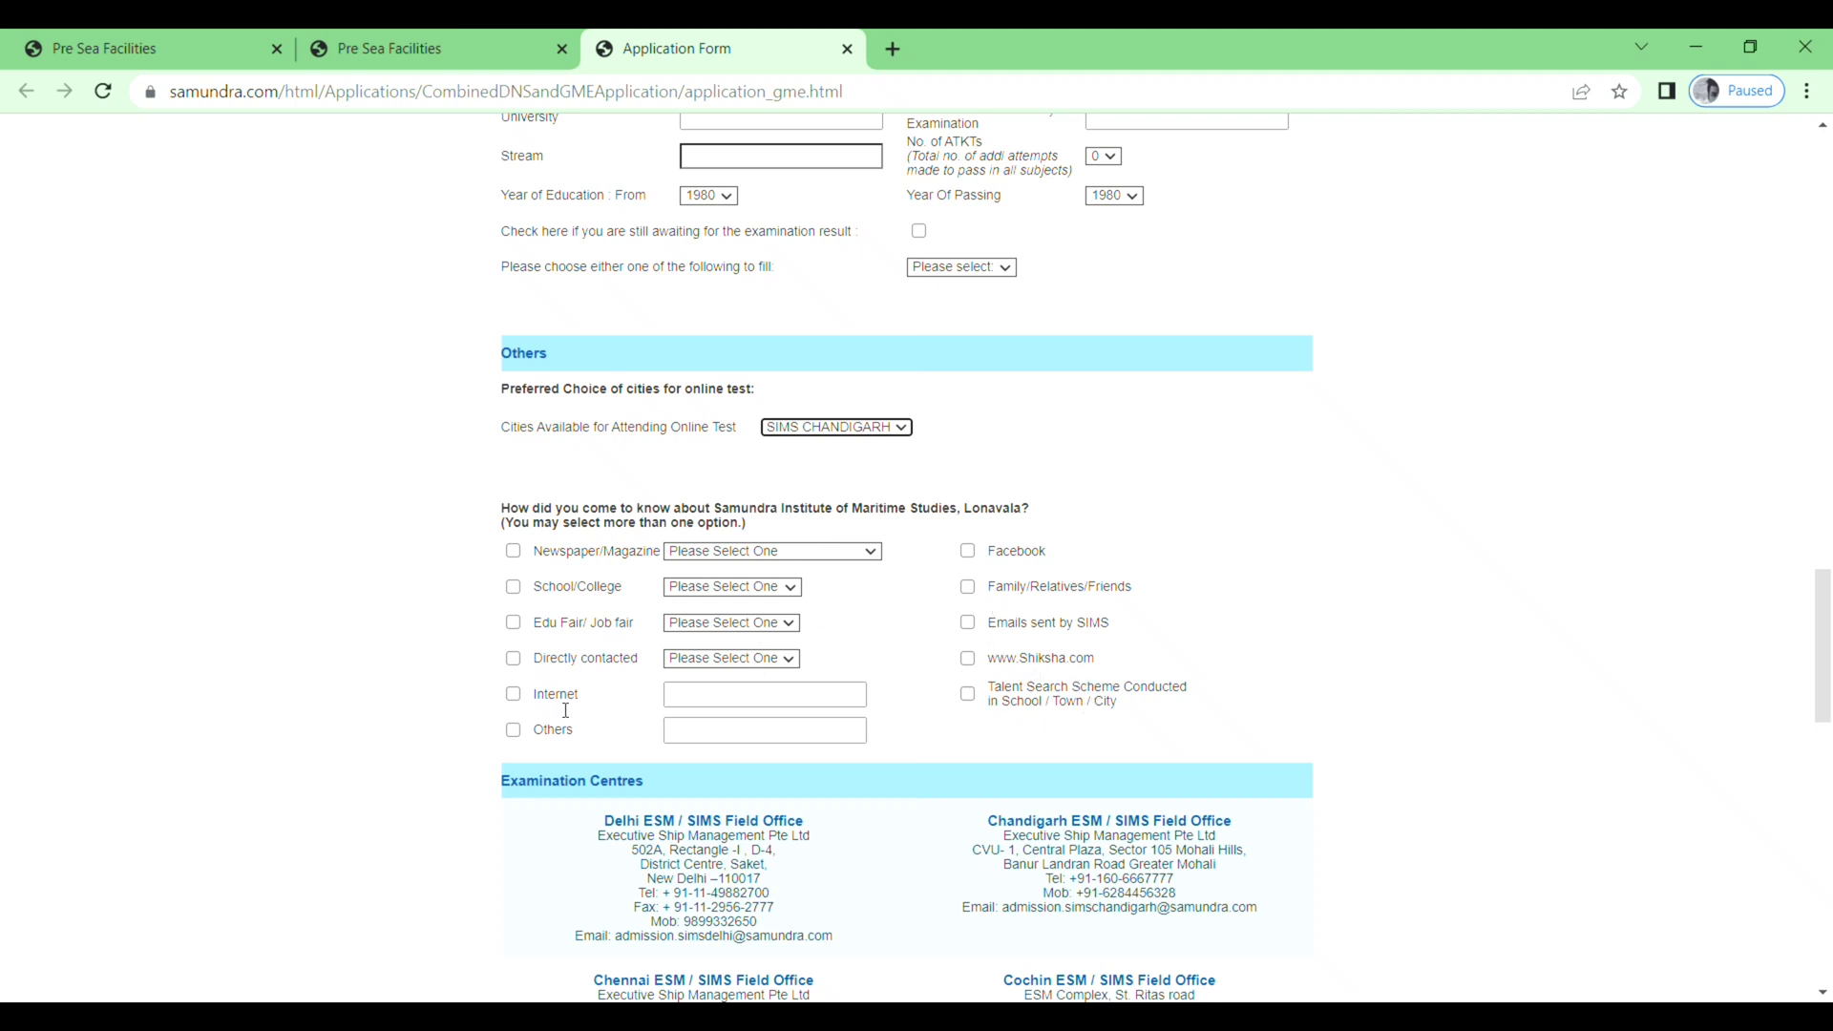
pyautogui.click(521, 733)
pyautogui.click(521, 733)
pyautogui.click(714, 739)
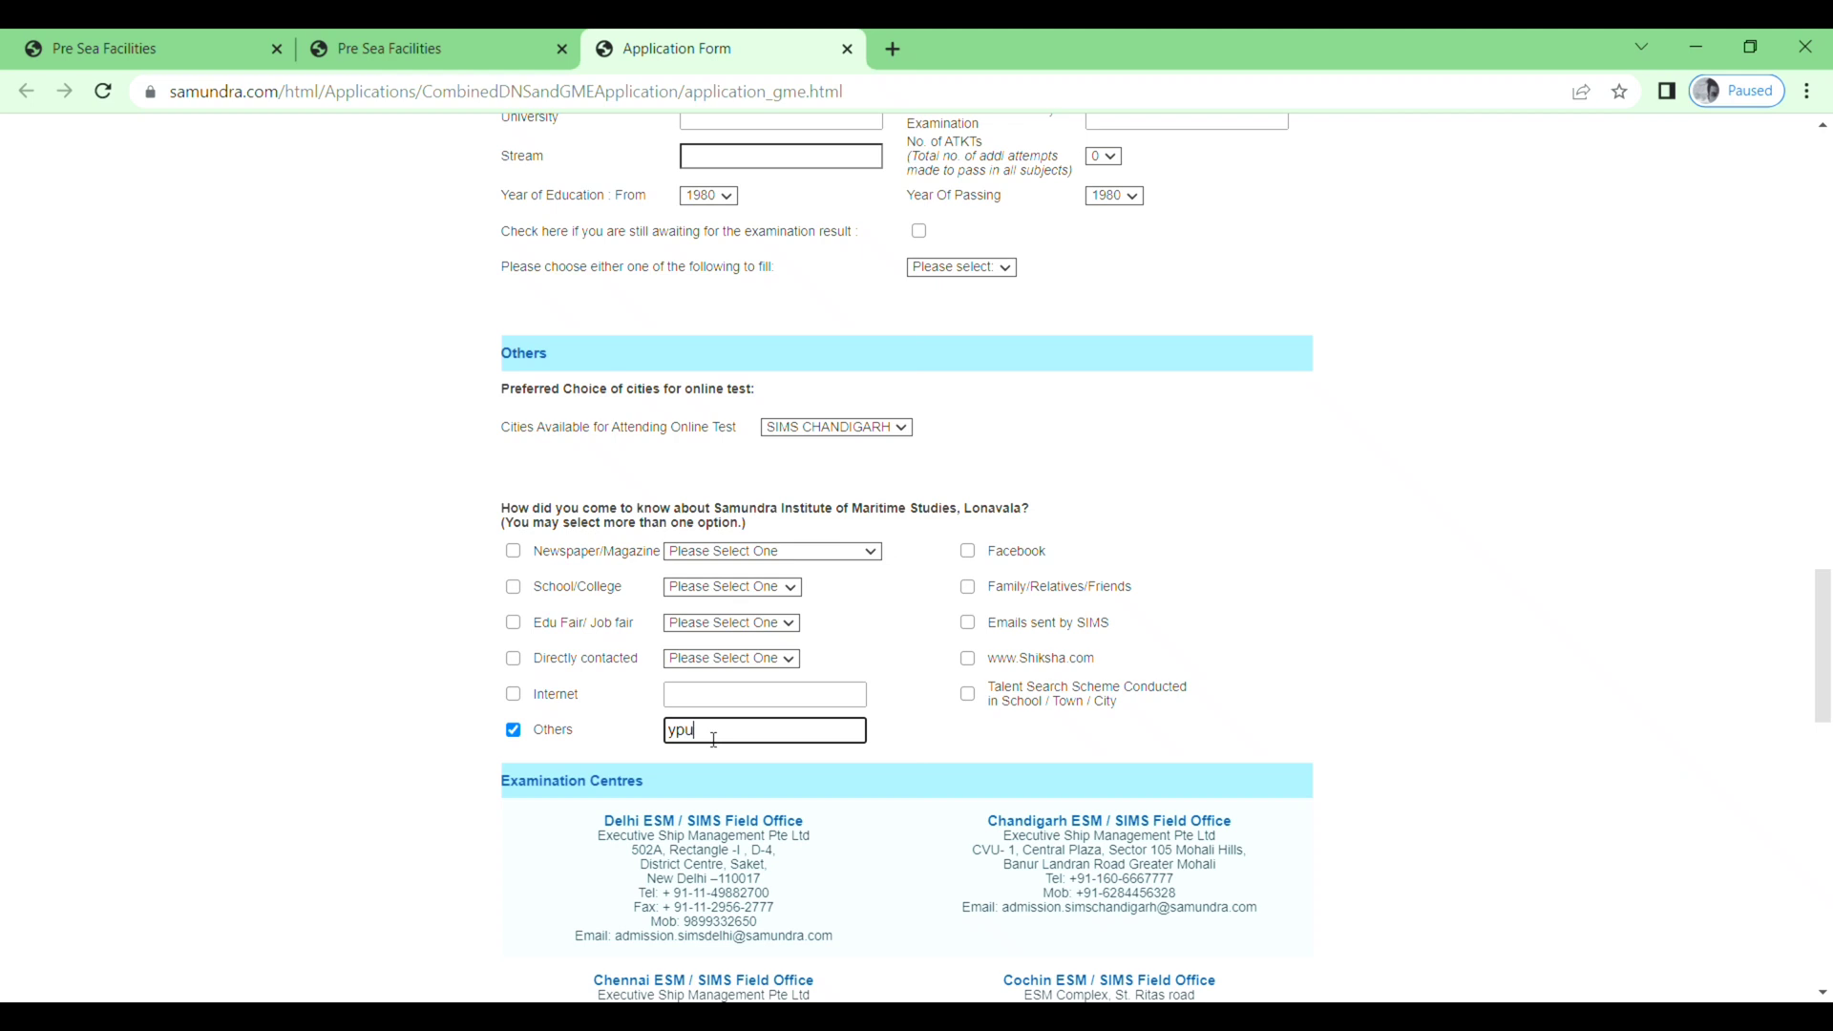
pyautogui.write('youtube')
# - Scroll past the Terms and Declaration sections to submit the application form
pyautogui.scroll(-4, 937, 748)
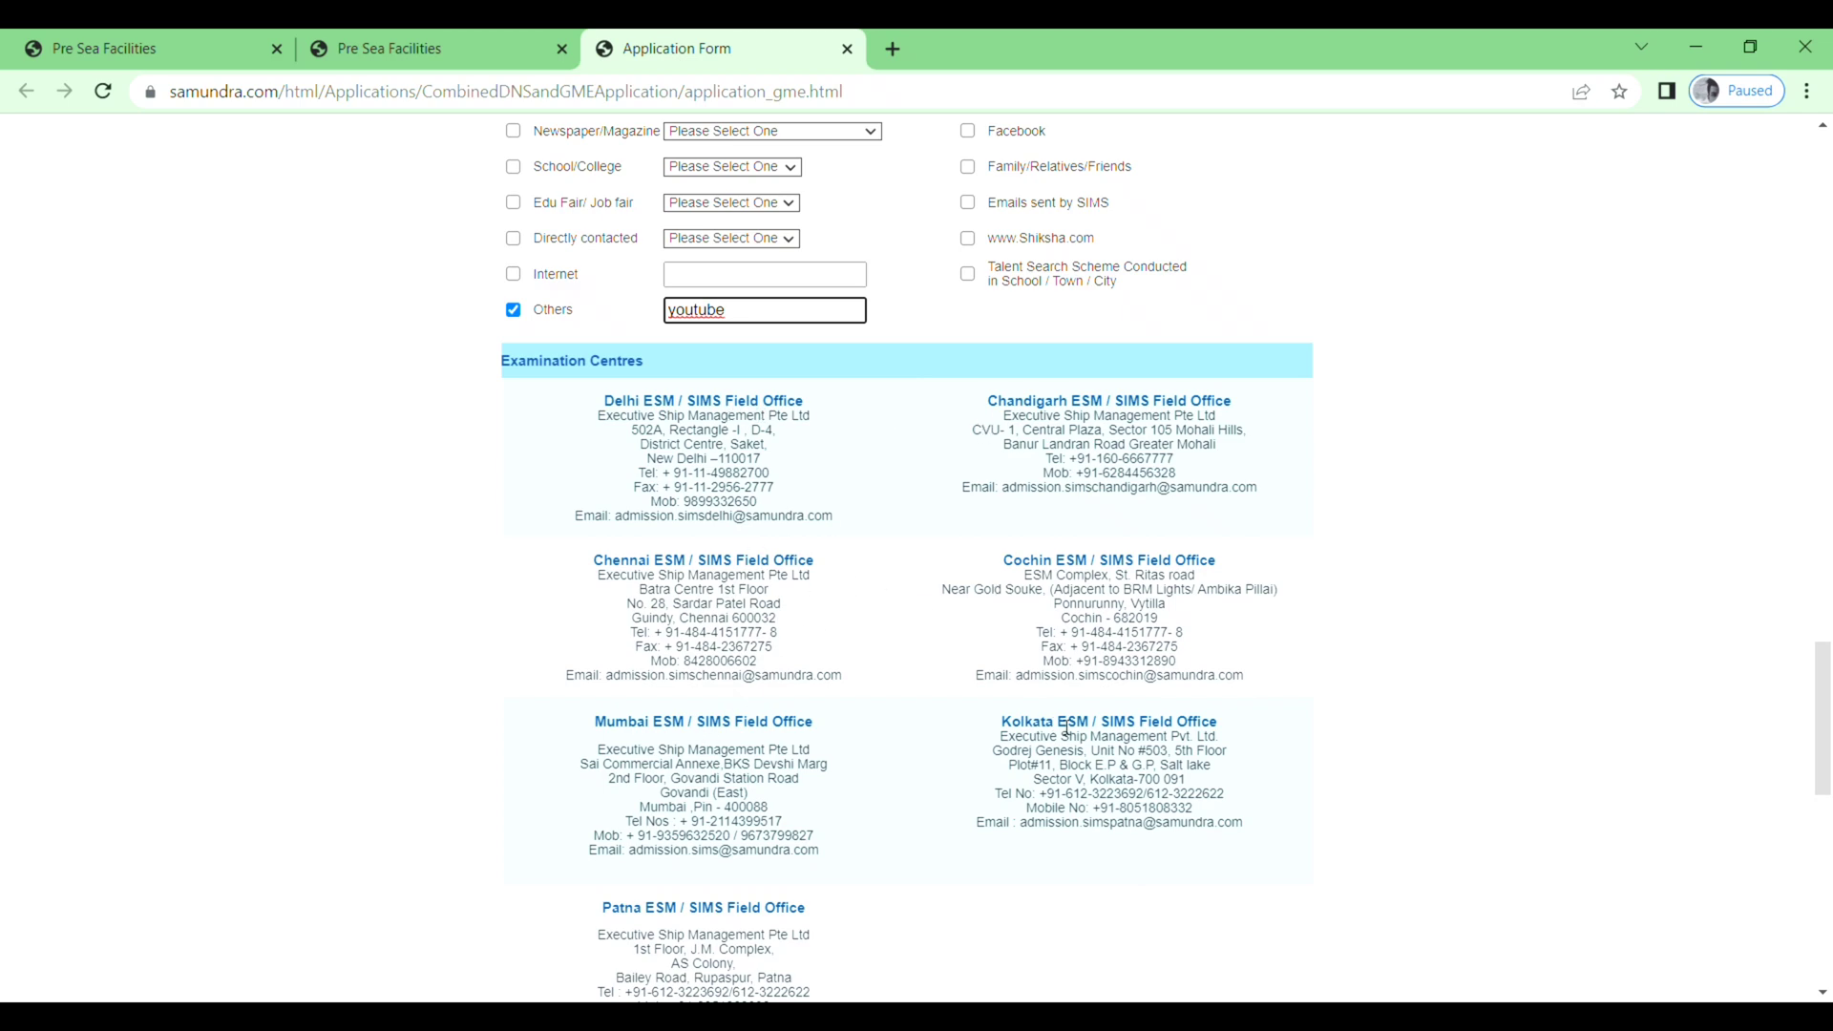
pyautogui.scroll(-3, 1067, 727)
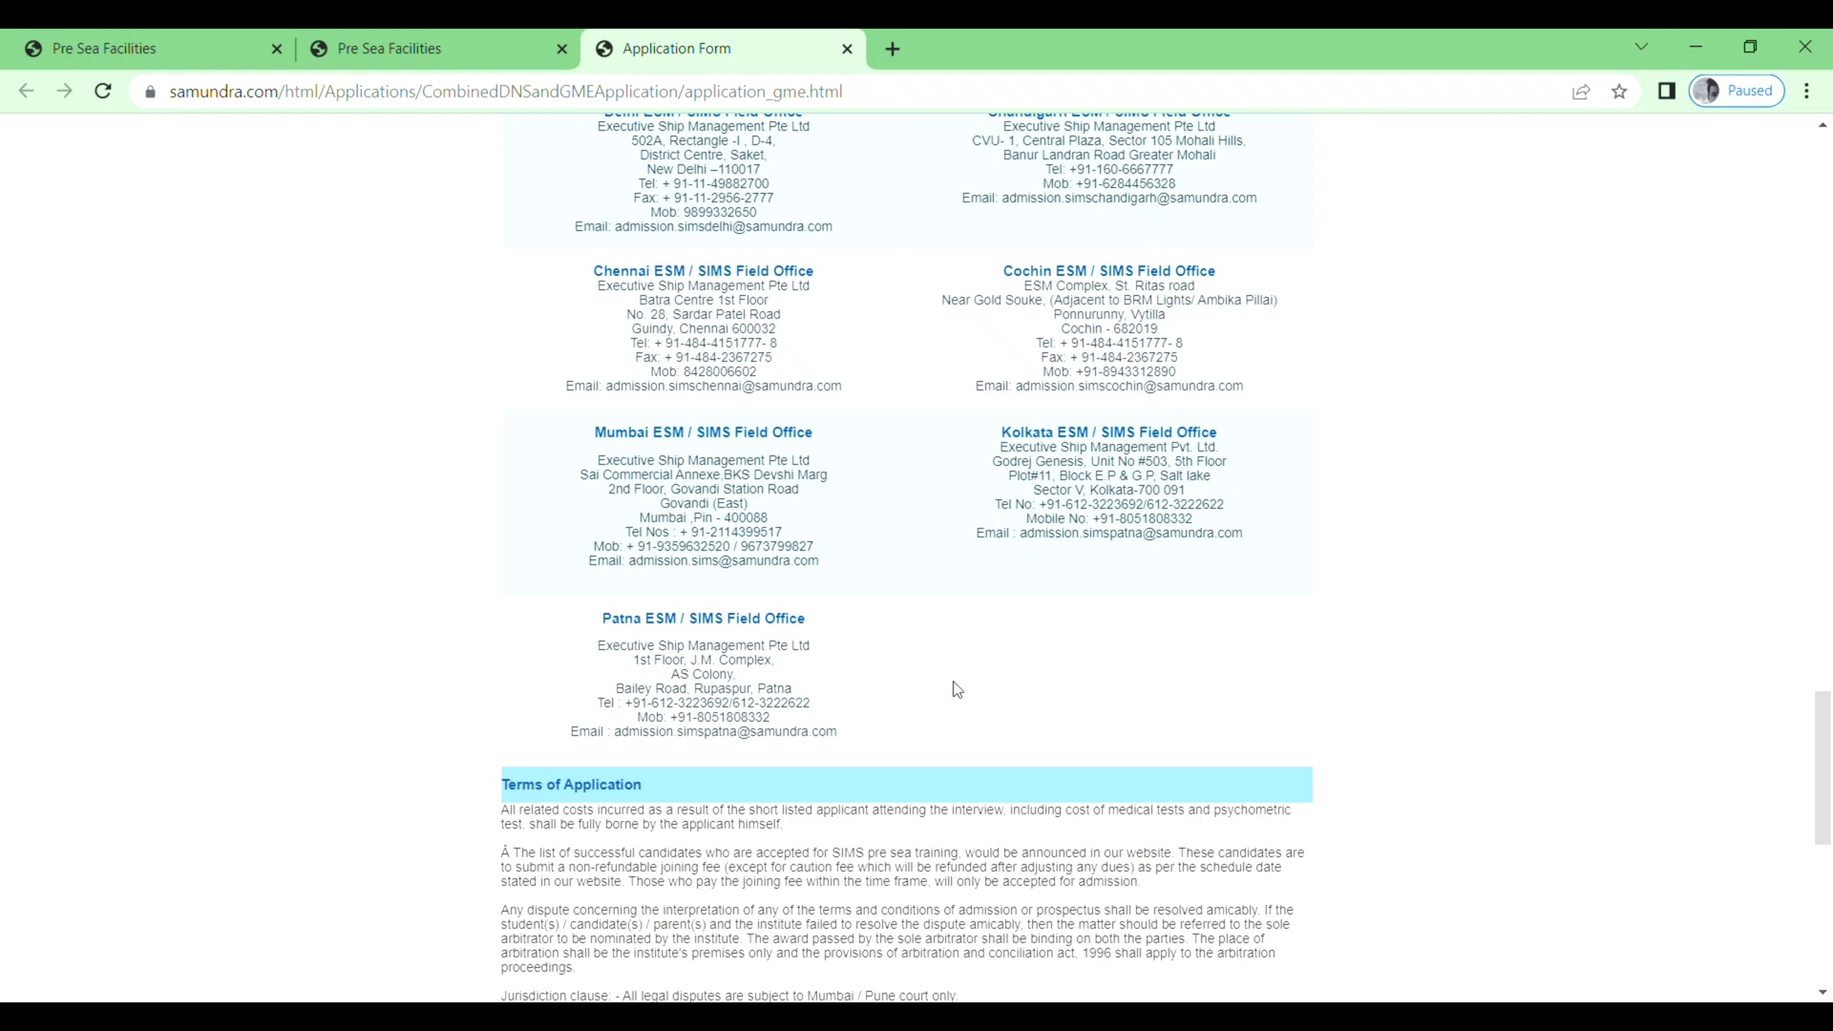
pyautogui.scroll(-3, 958, 690)
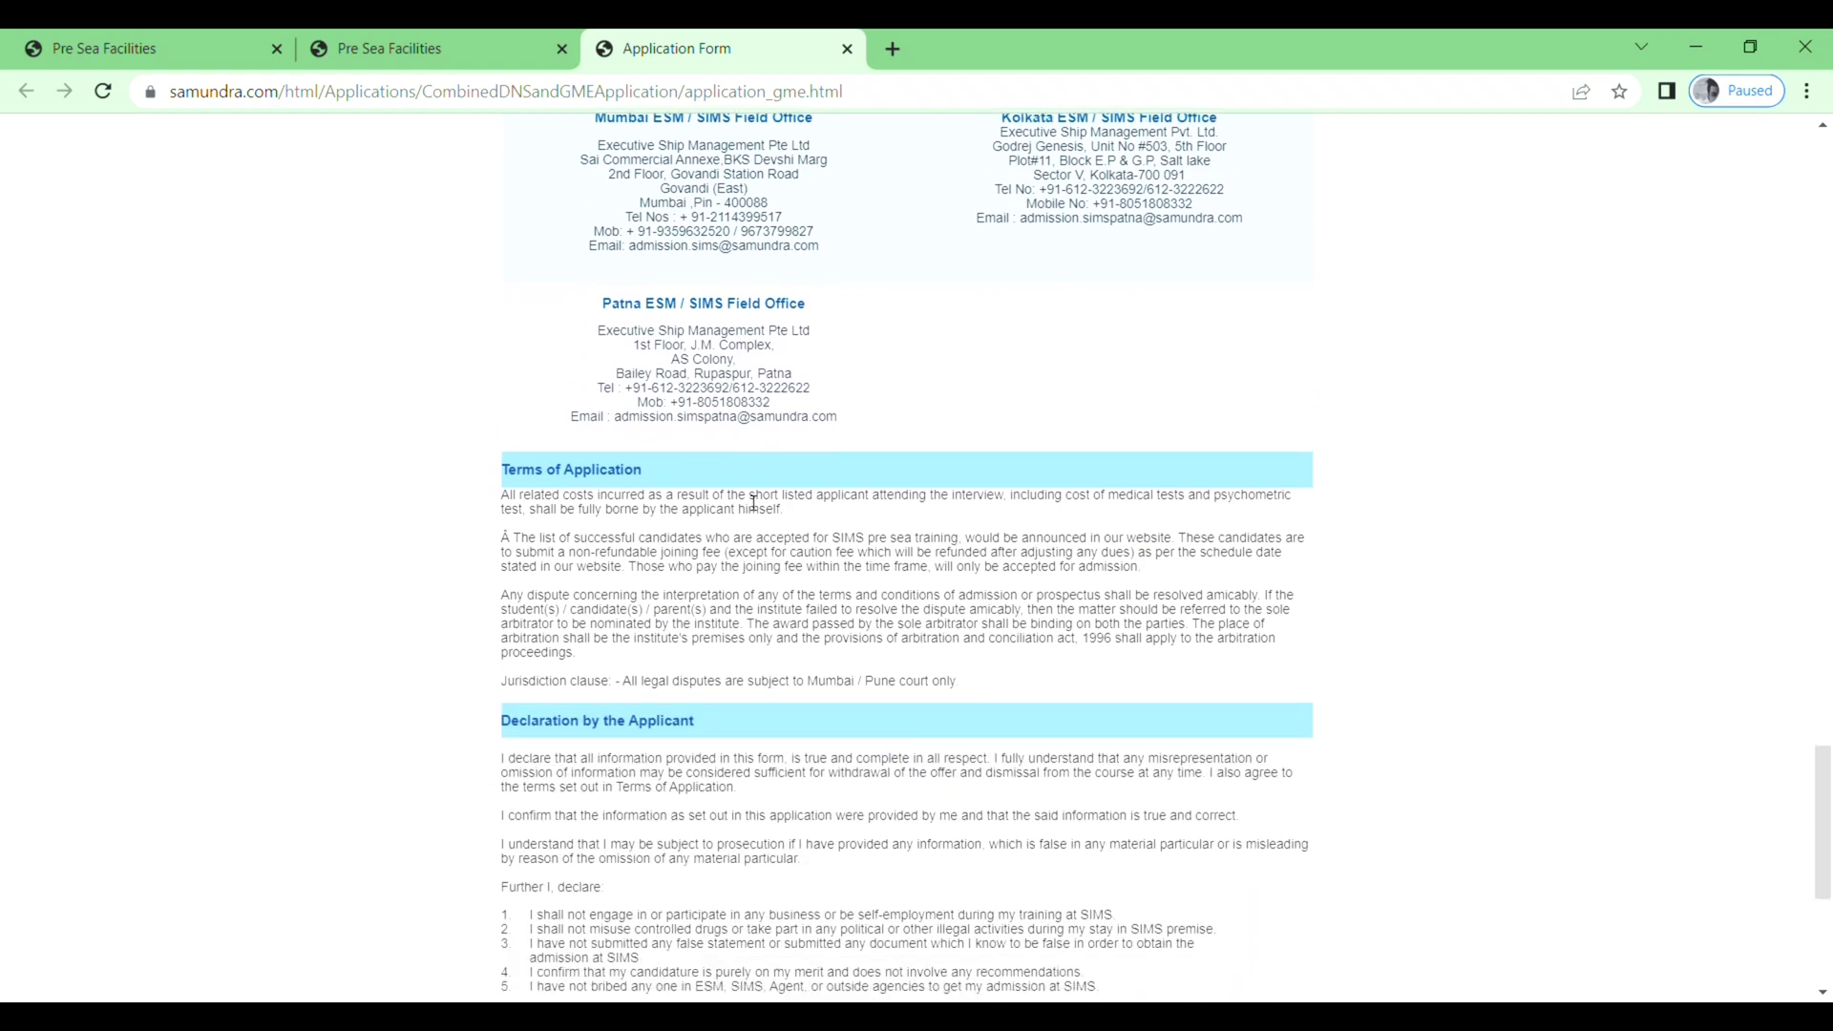
pyautogui.scroll(-3, 774, 697)
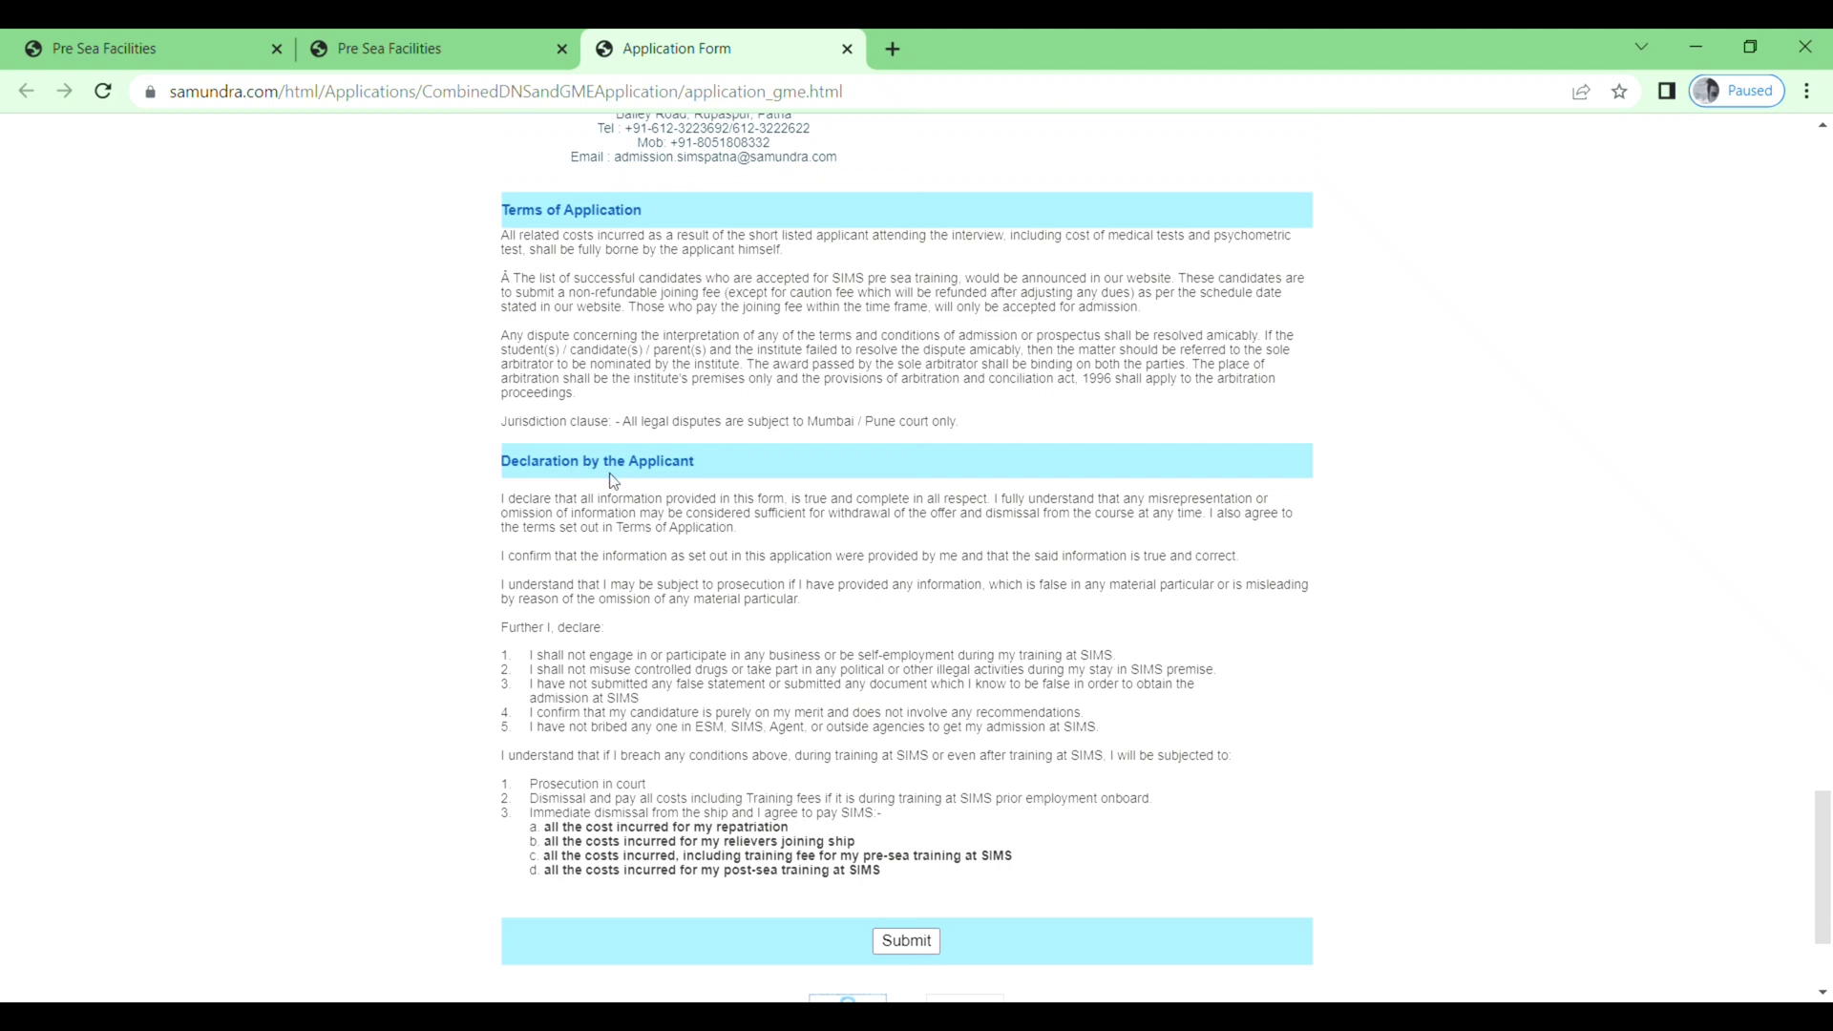
pyautogui.scroll(-2, 709, 599)
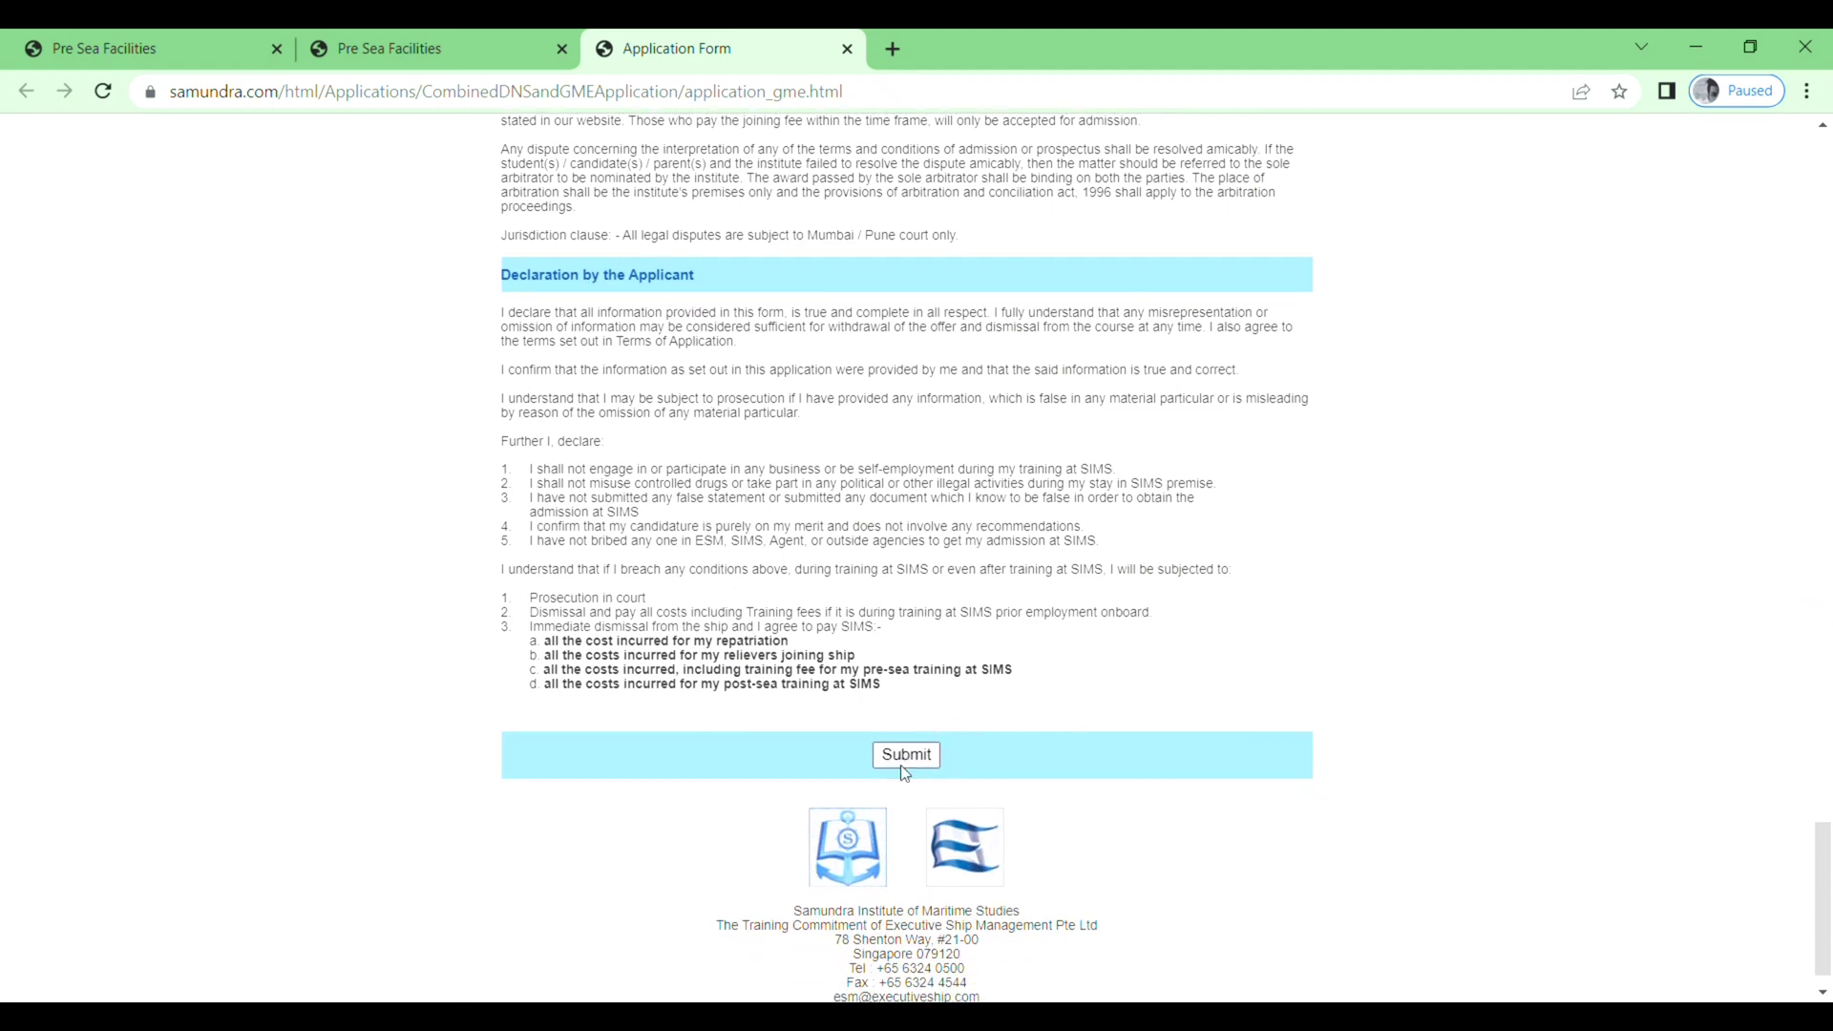
pyautogui.scroll(-1, 1237, 787)
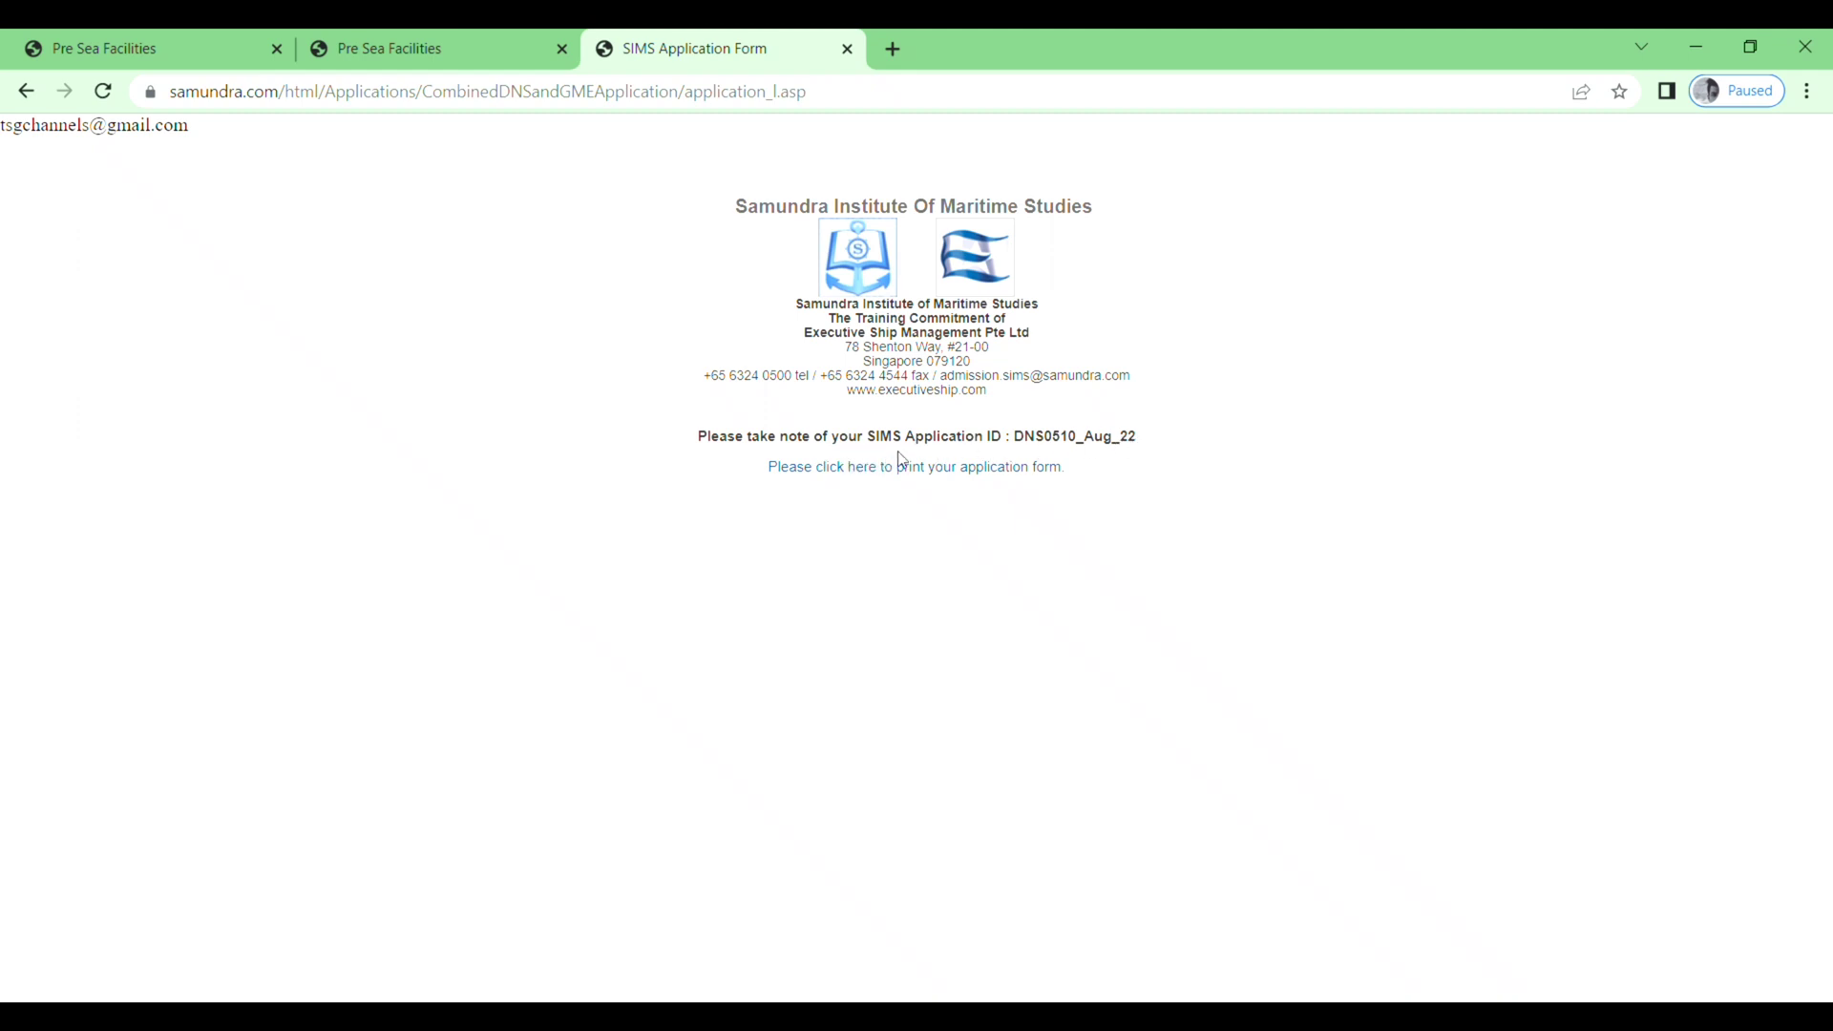
# - Open and scroll the printable application copy, then switch to the SIMS email in Gmail
pyautogui.click(979, 481)
pyautogui.scroll(-4, 1105, 569)
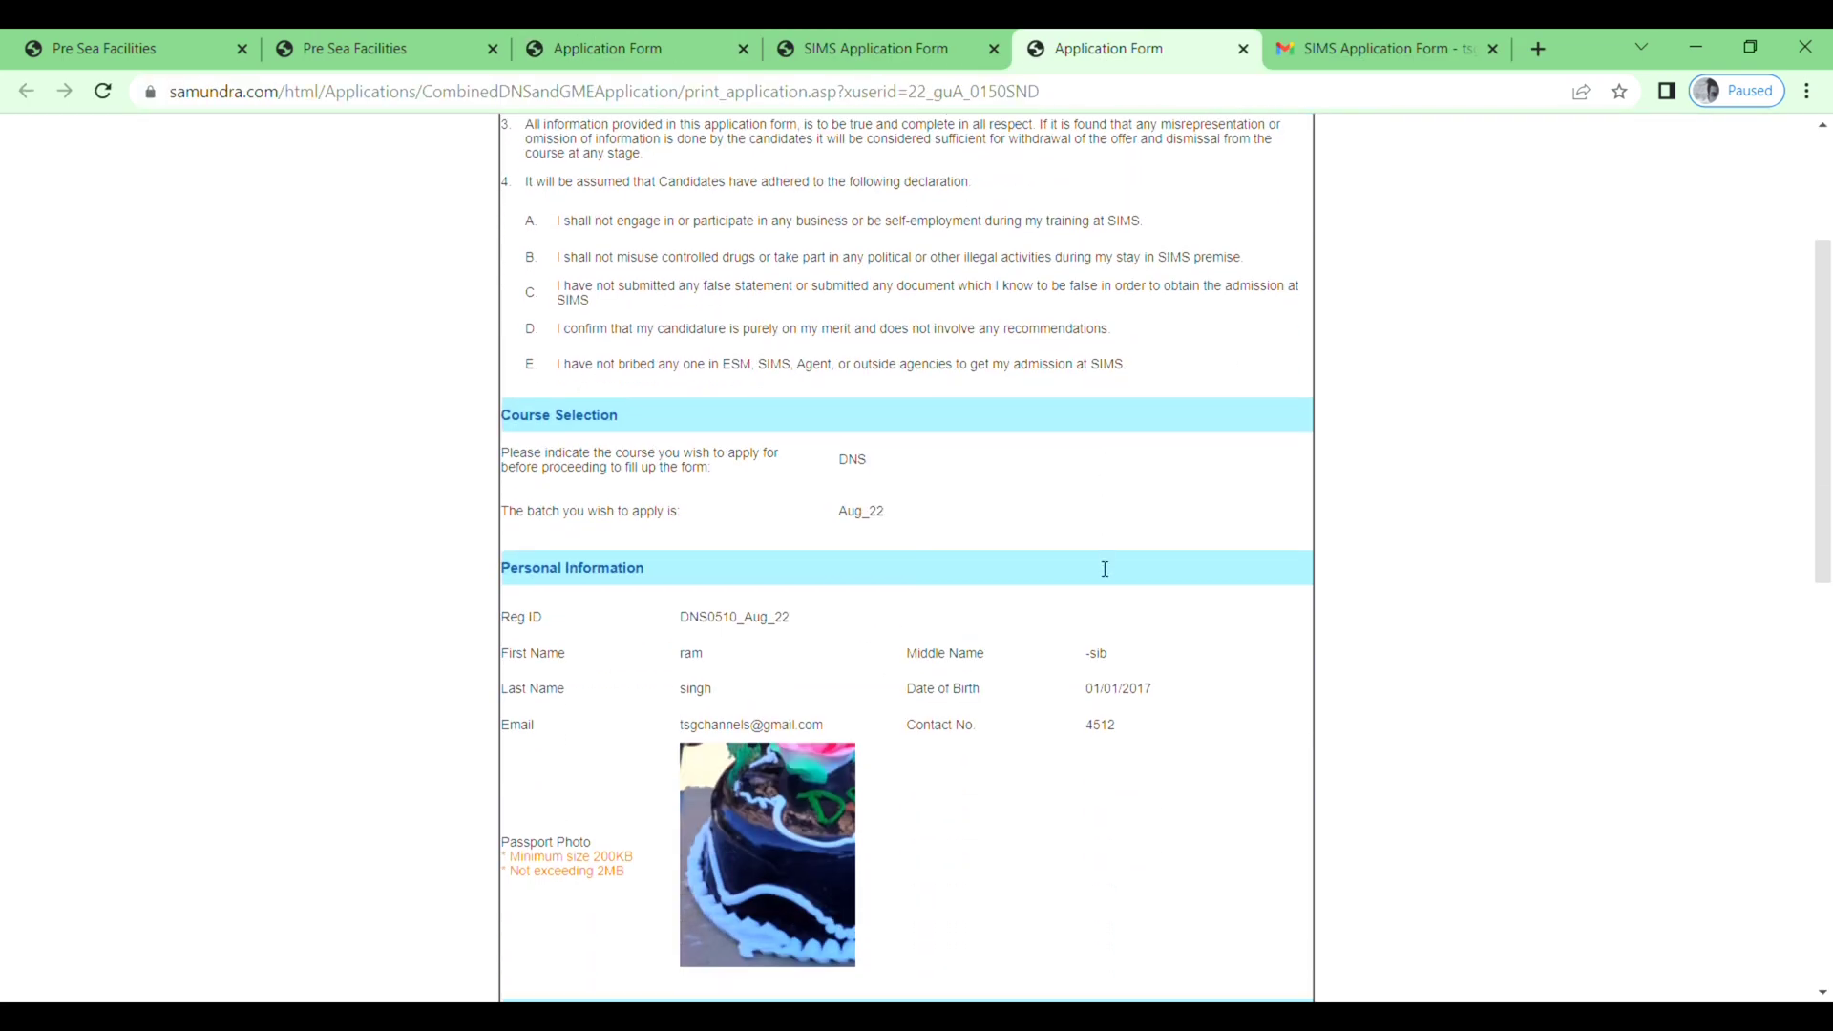
pyautogui.scroll(-15, 1105, 570)
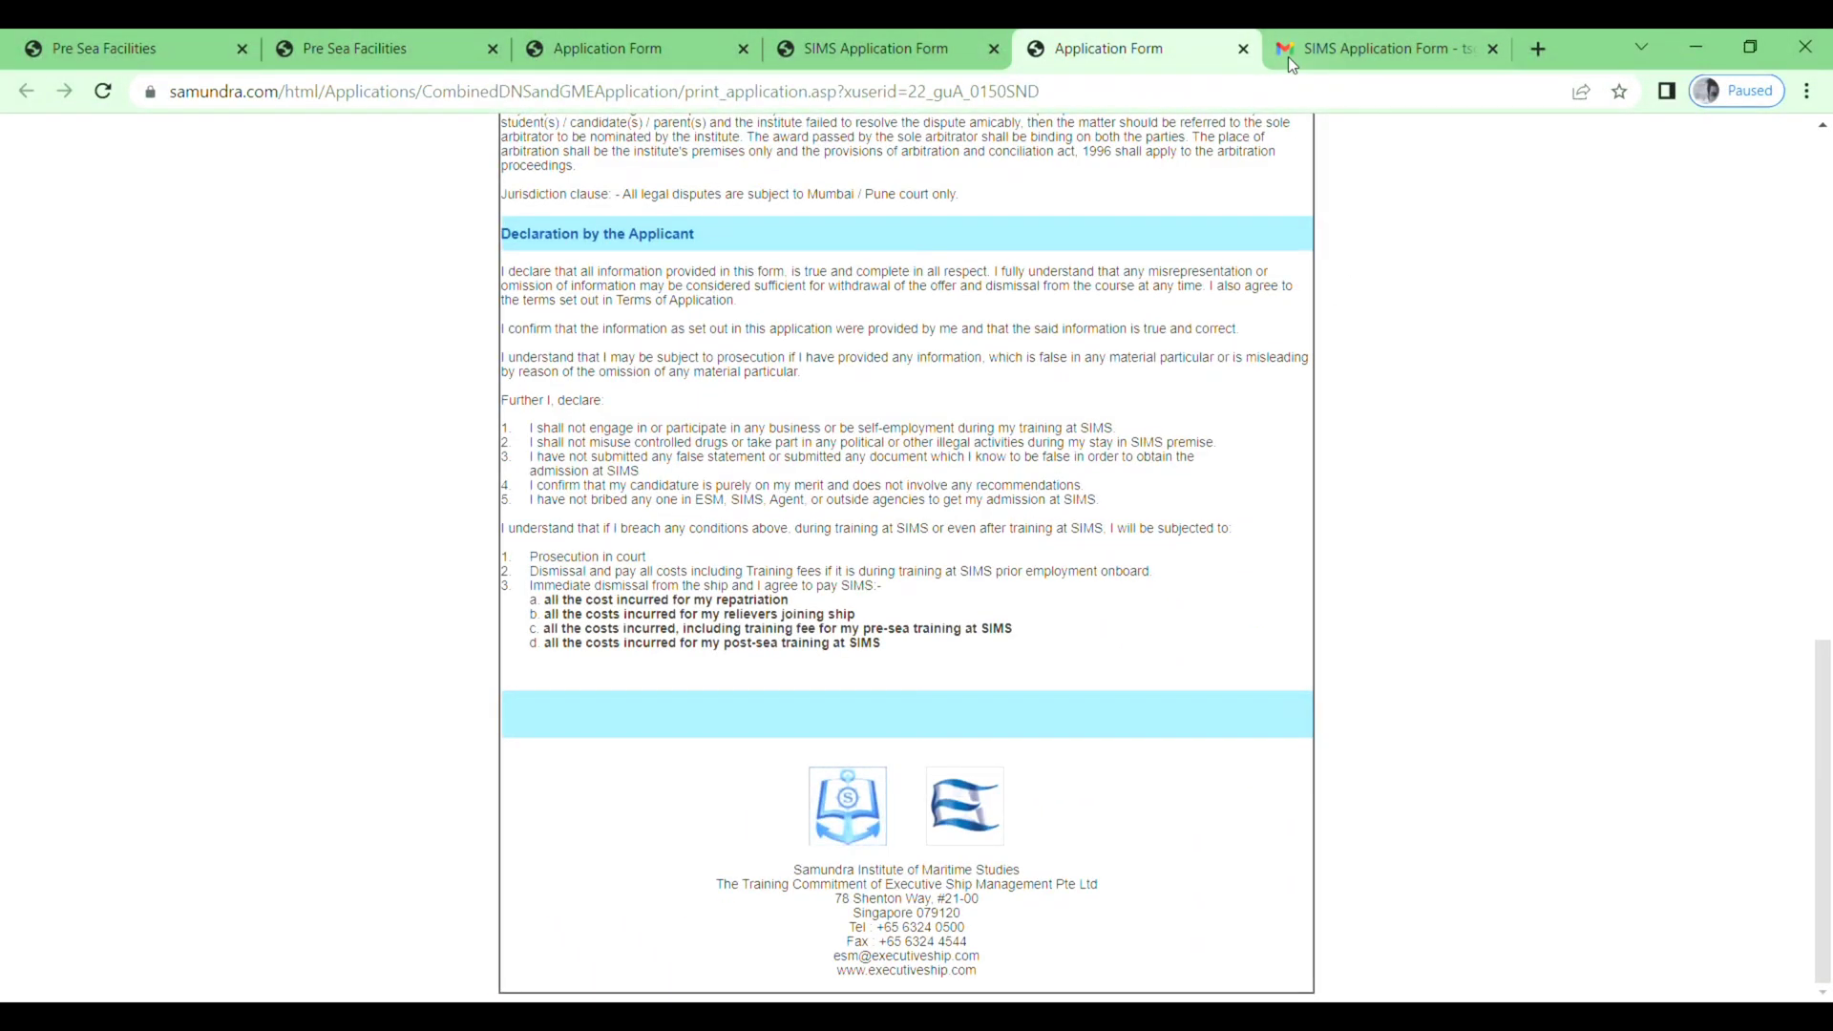
pyautogui.click(1363, 51)
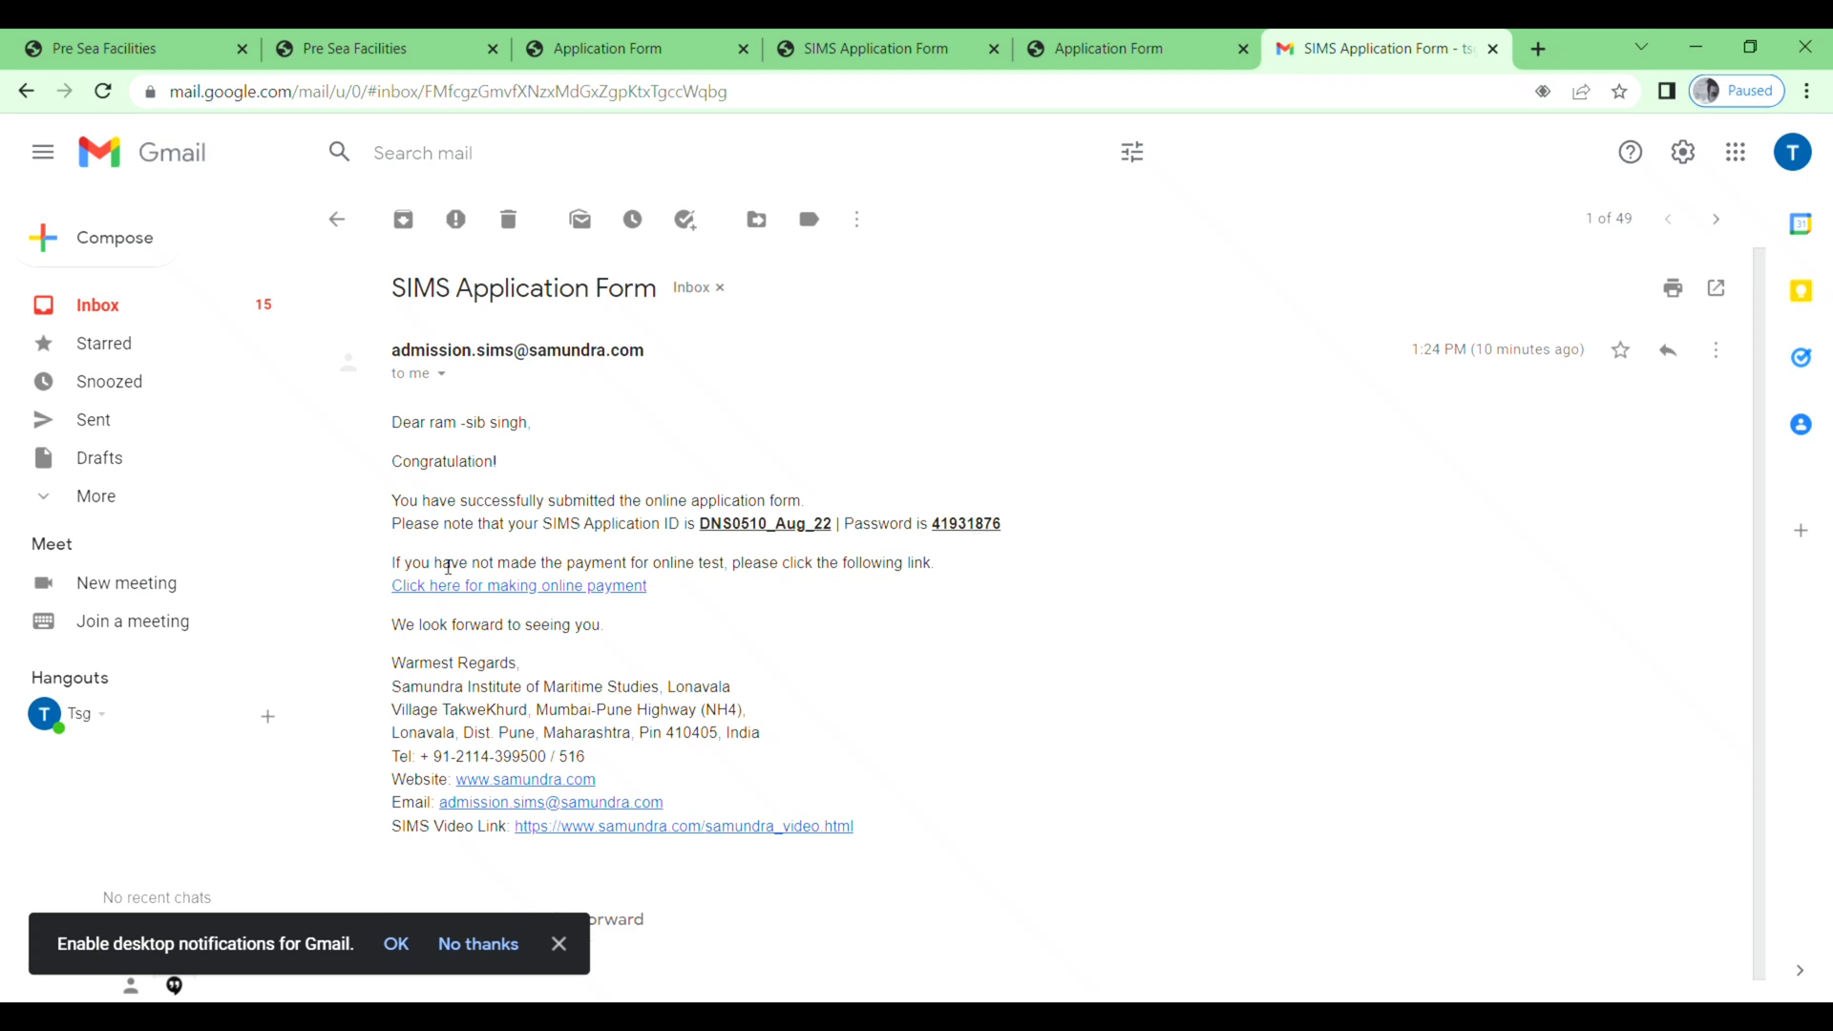
# - Follow the email's 'Click here for making online payment' link
pyautogui.click(579, 587)
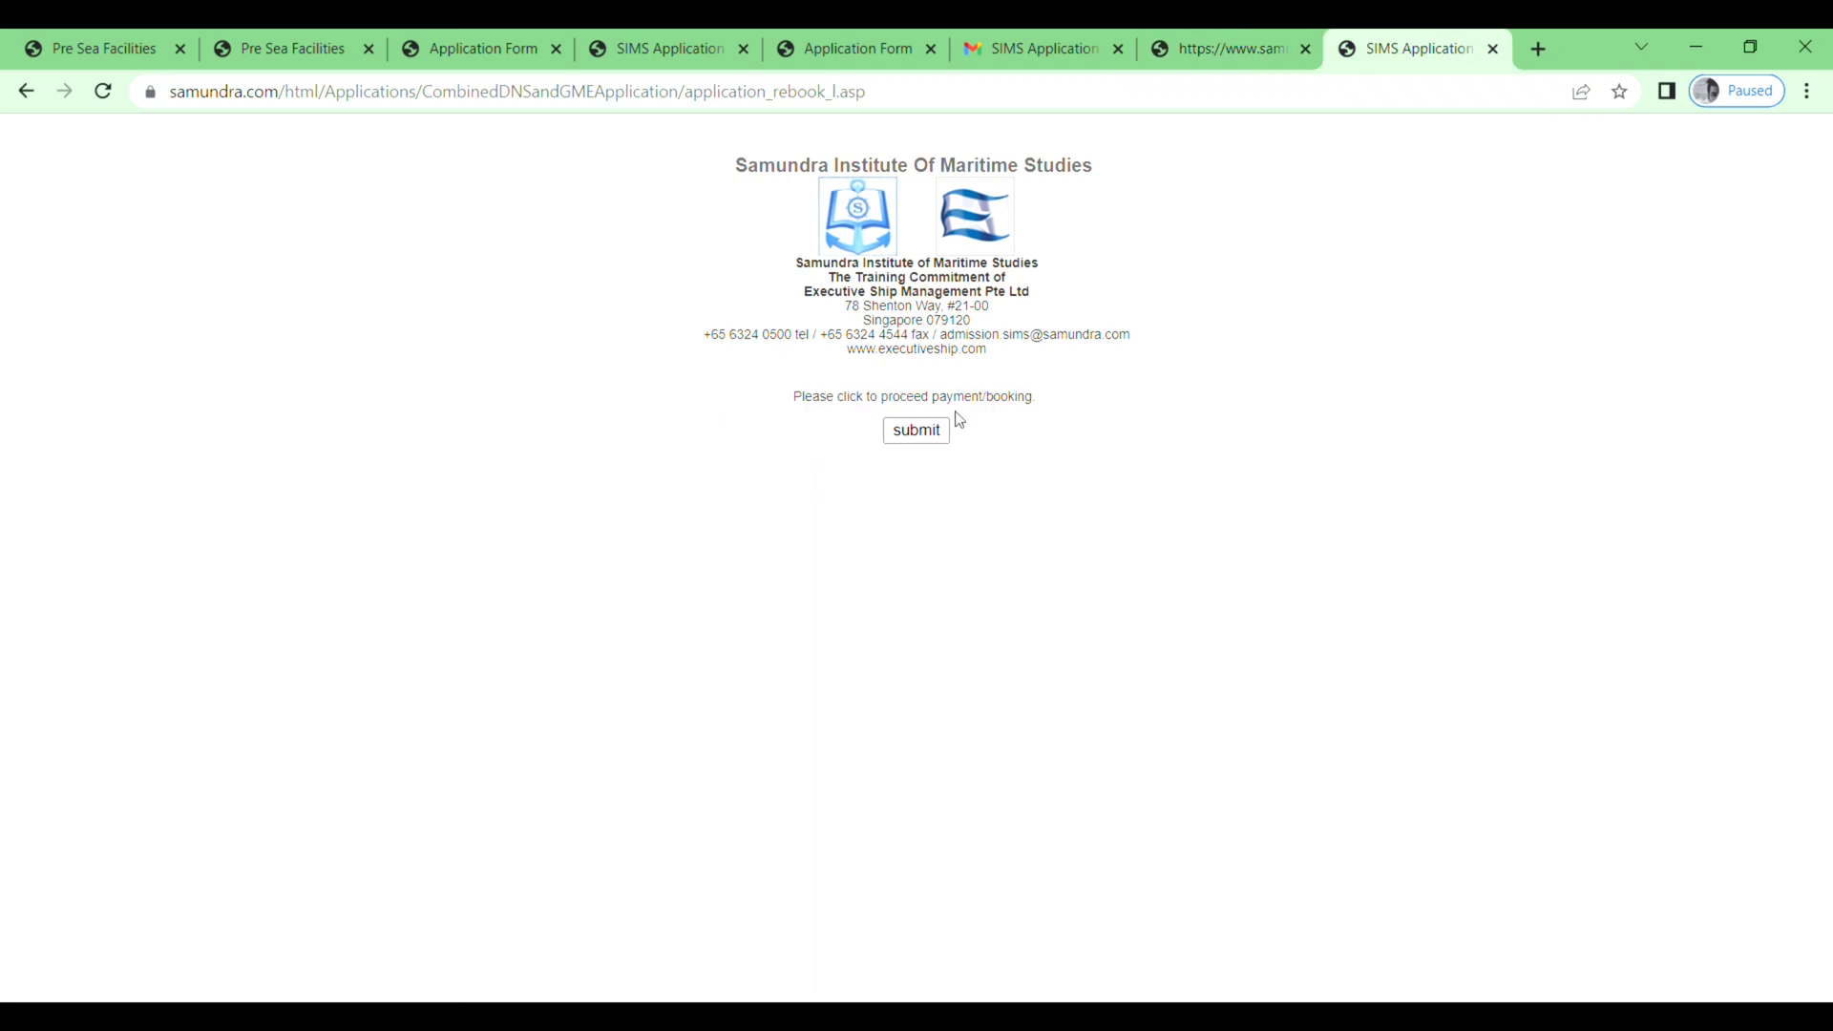
# - Proceed from the booking page to the HDFC gateway billing ₹1100.00
pyautogui.click(918, 442)
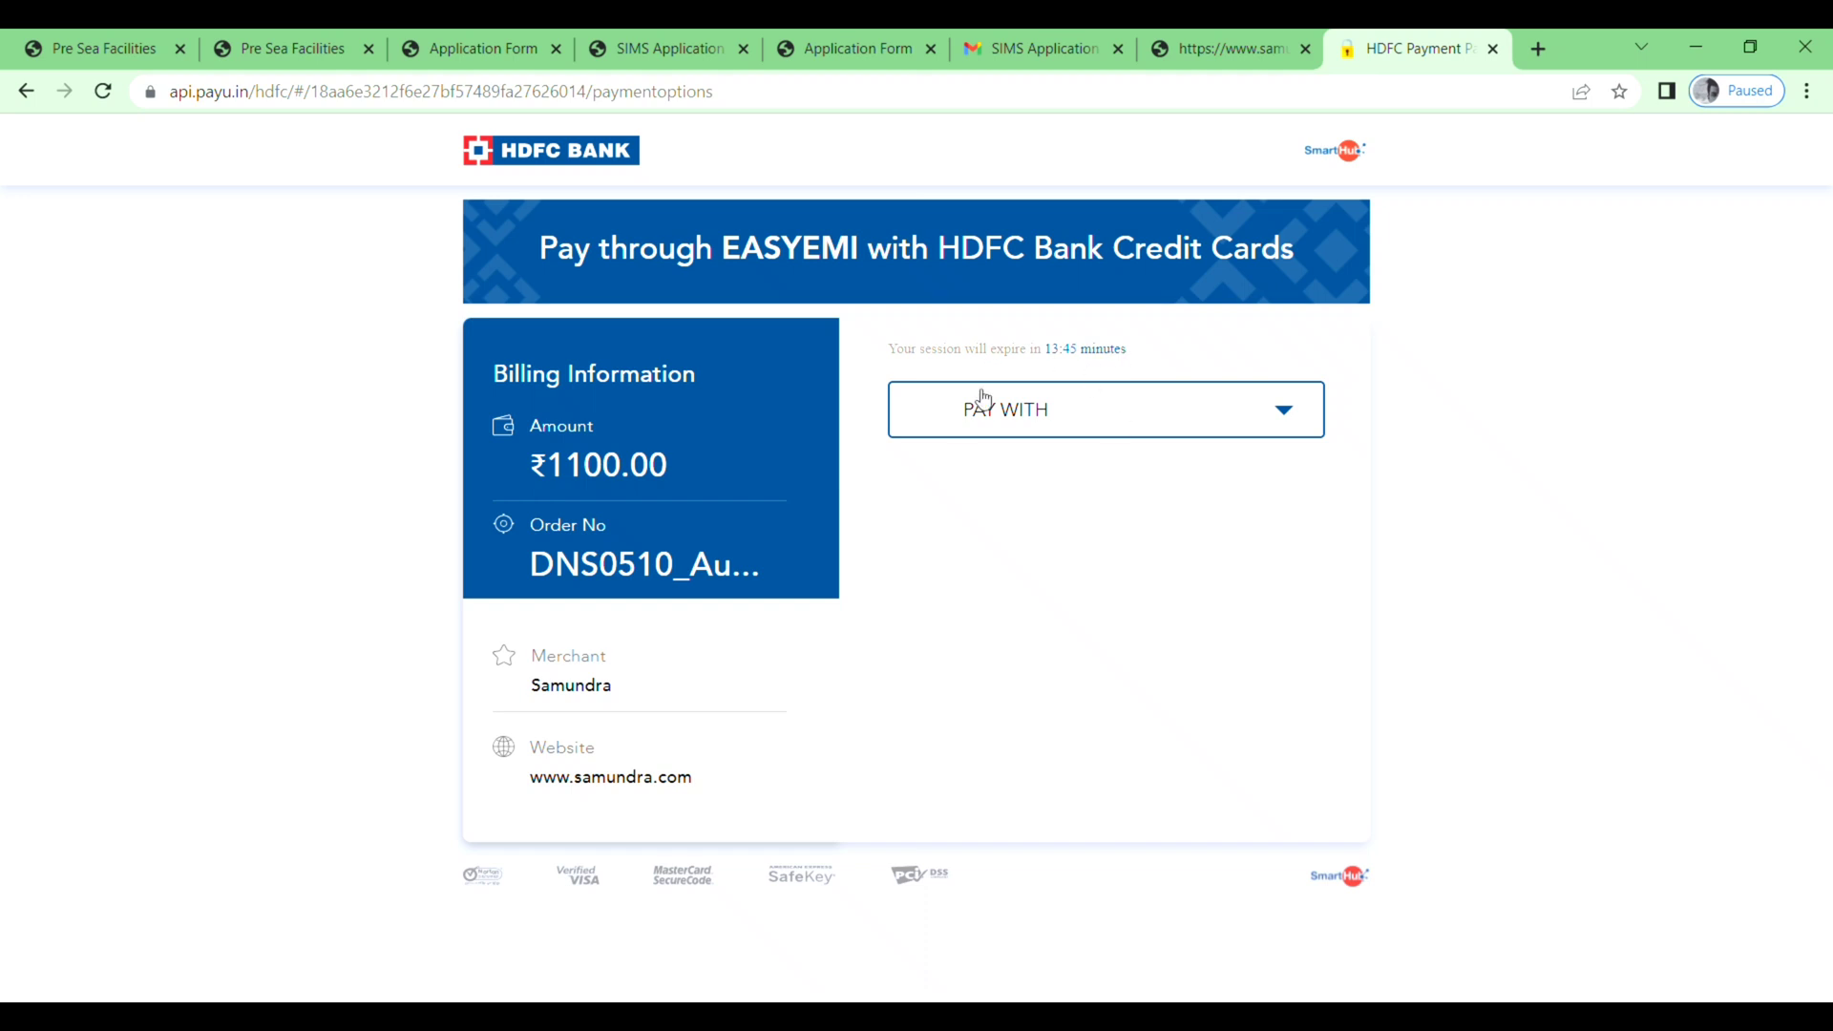
# - Choose Net Banking with Kotak Mahindra Bank as the payment method and proceed to payment
pyautogui.click(1294, 432)
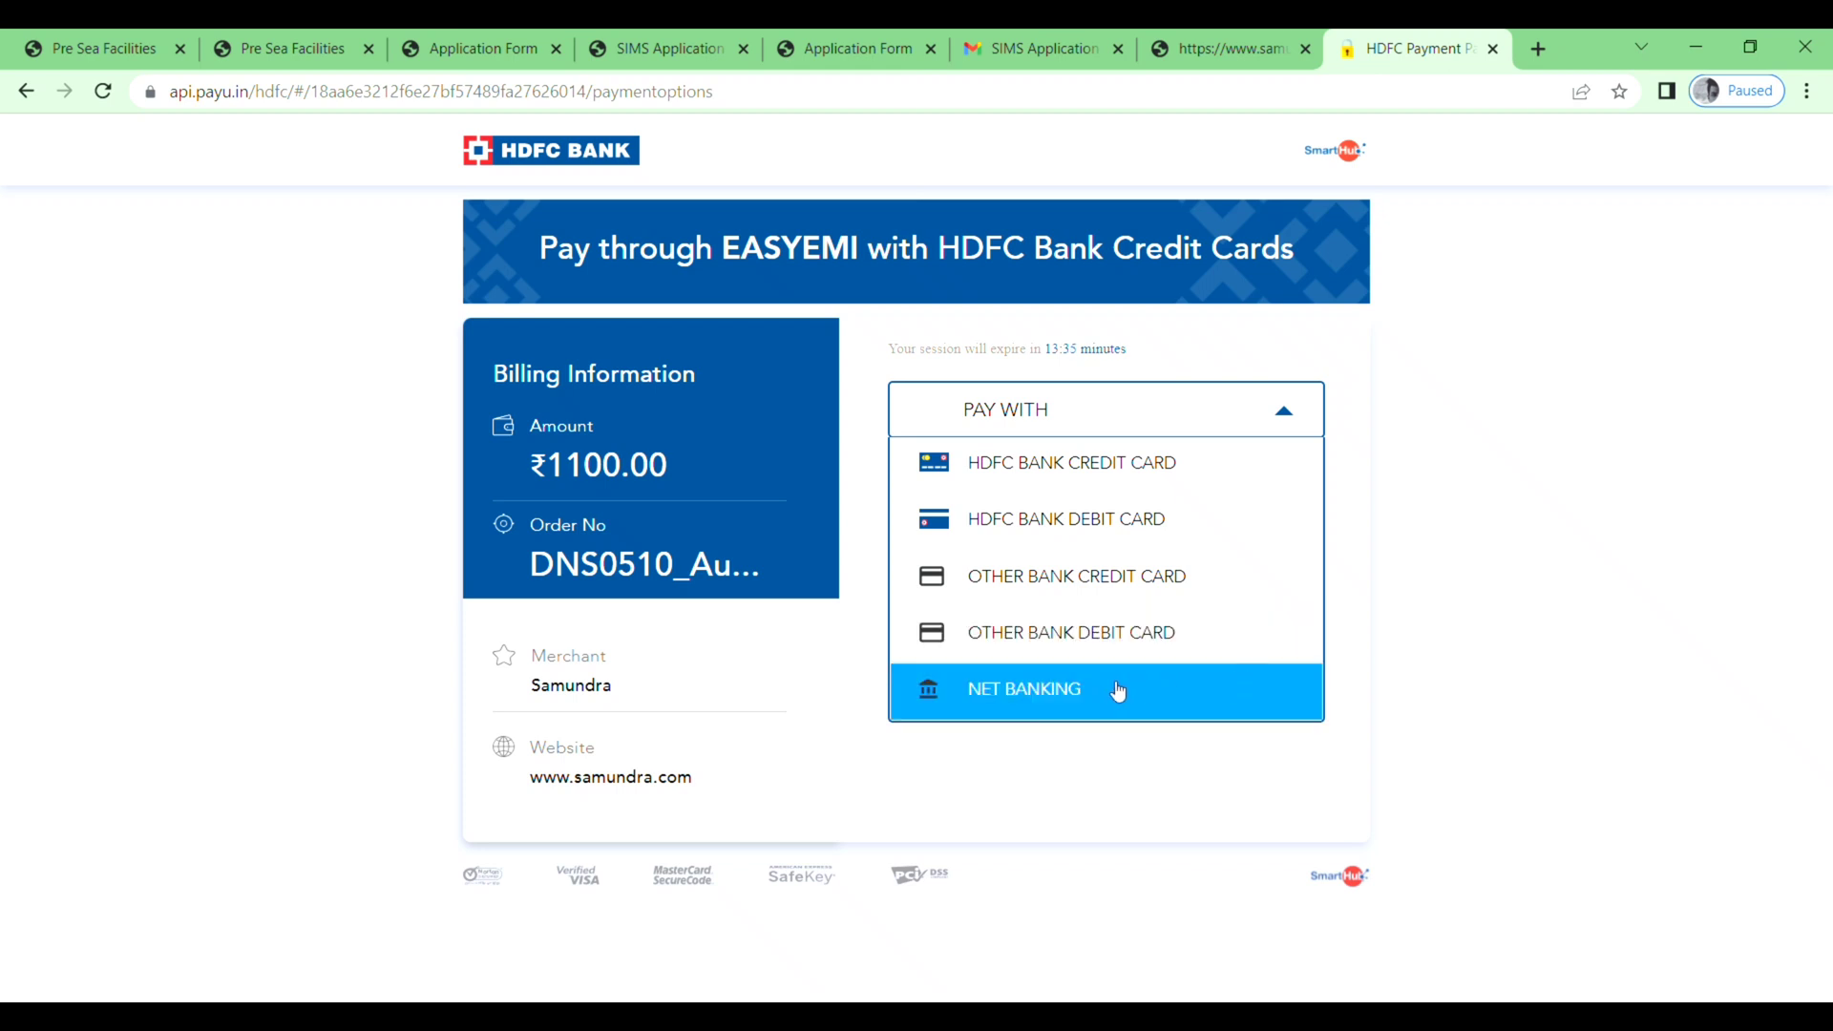
pyautogui.click(1060, 689)
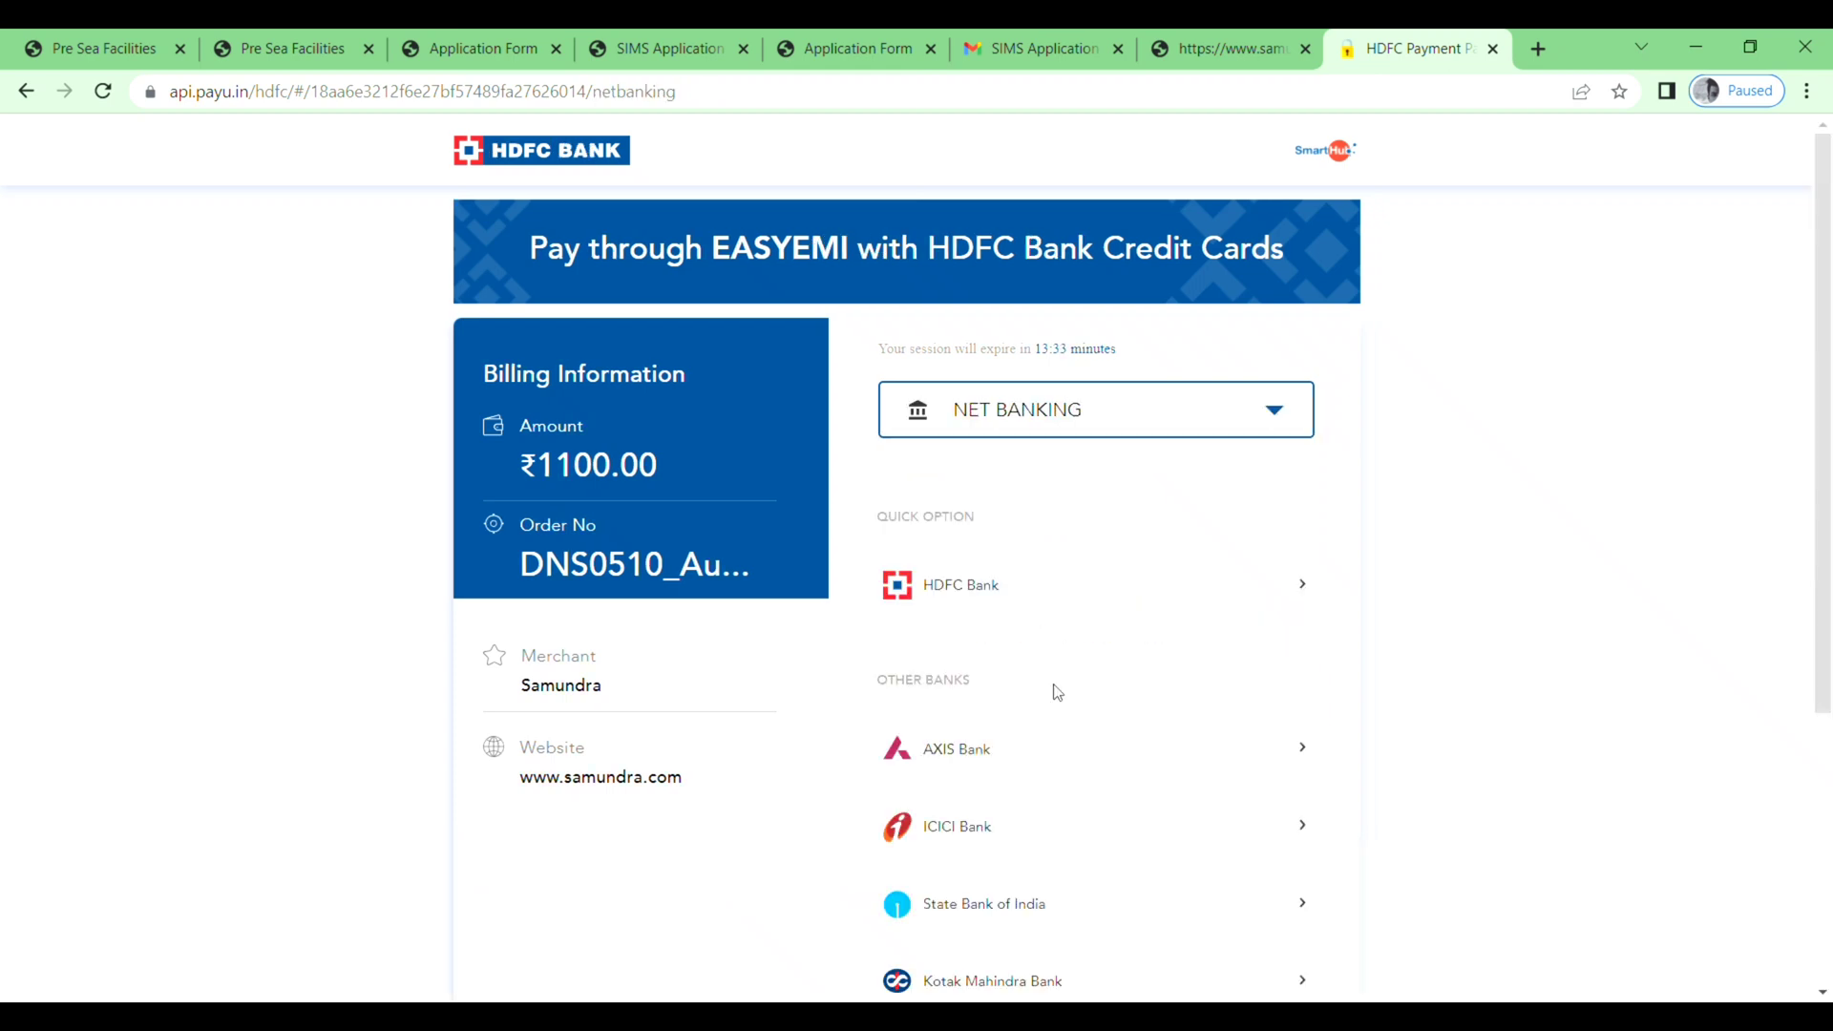
pyautogui.scroll(-4, 1210, 741)
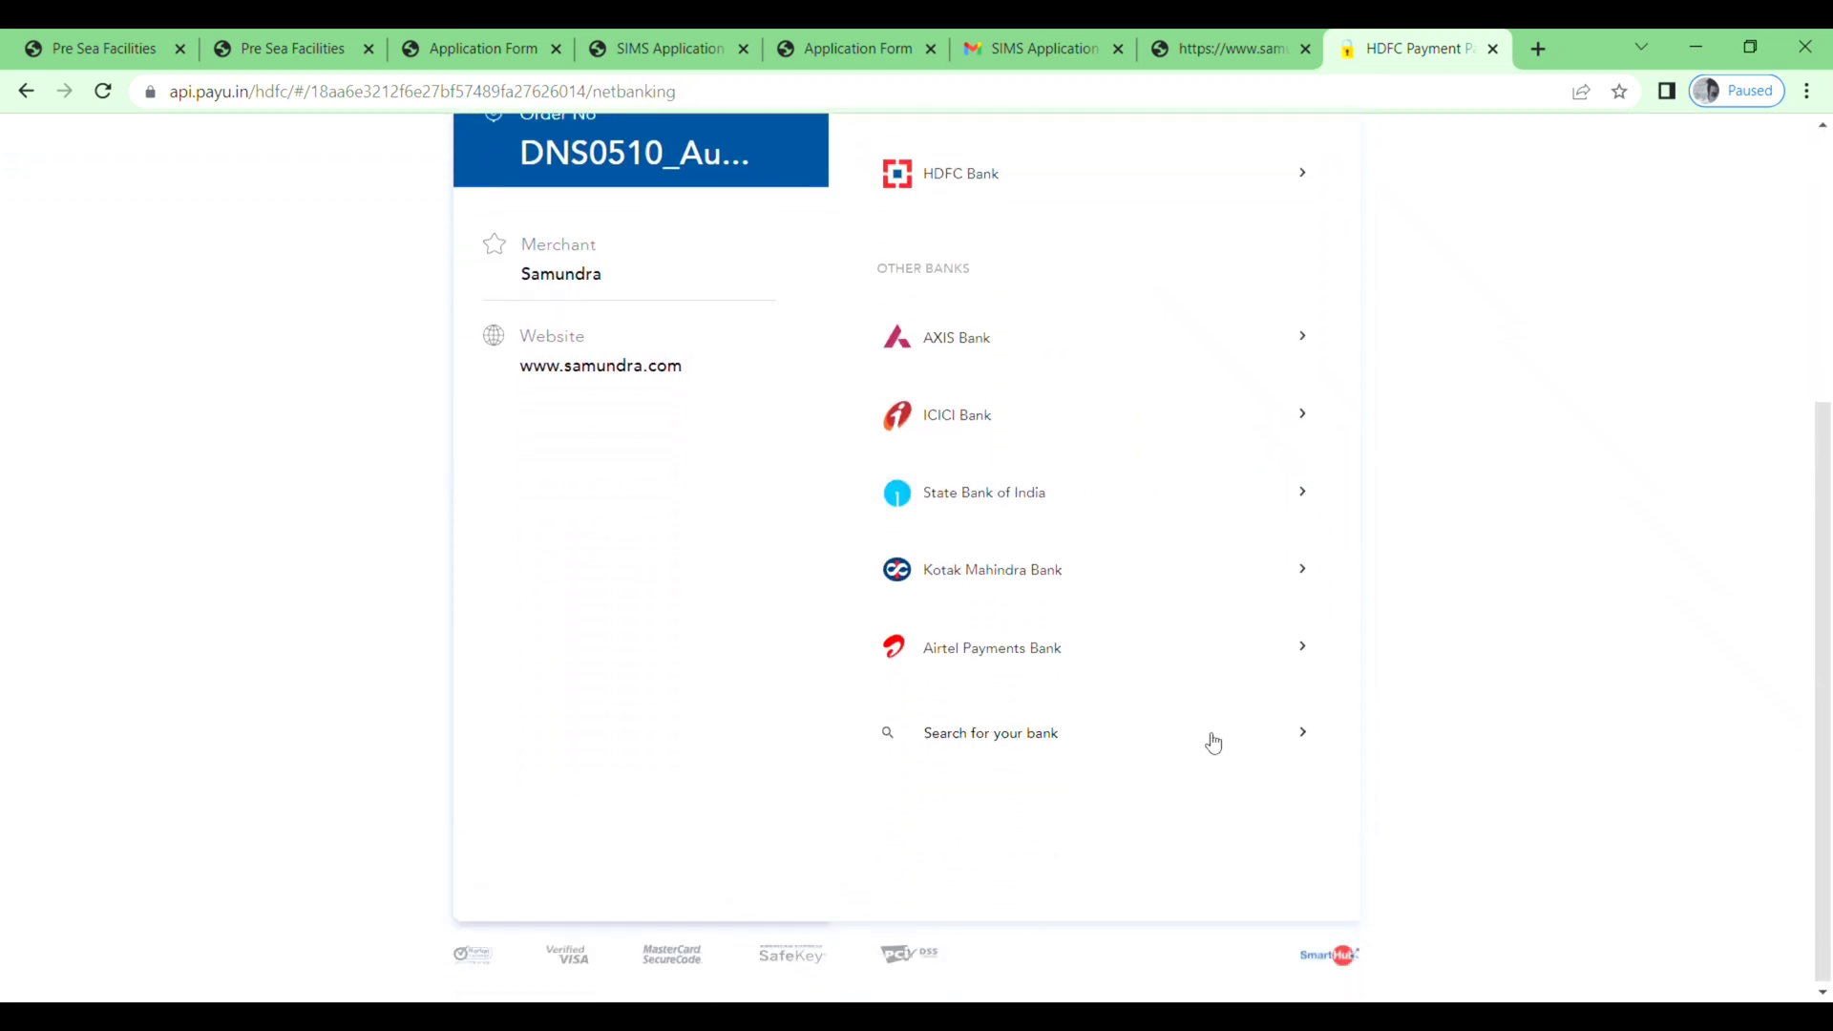
pyautogui.click(1125, 569)
pyautogui.click(1221, 570)
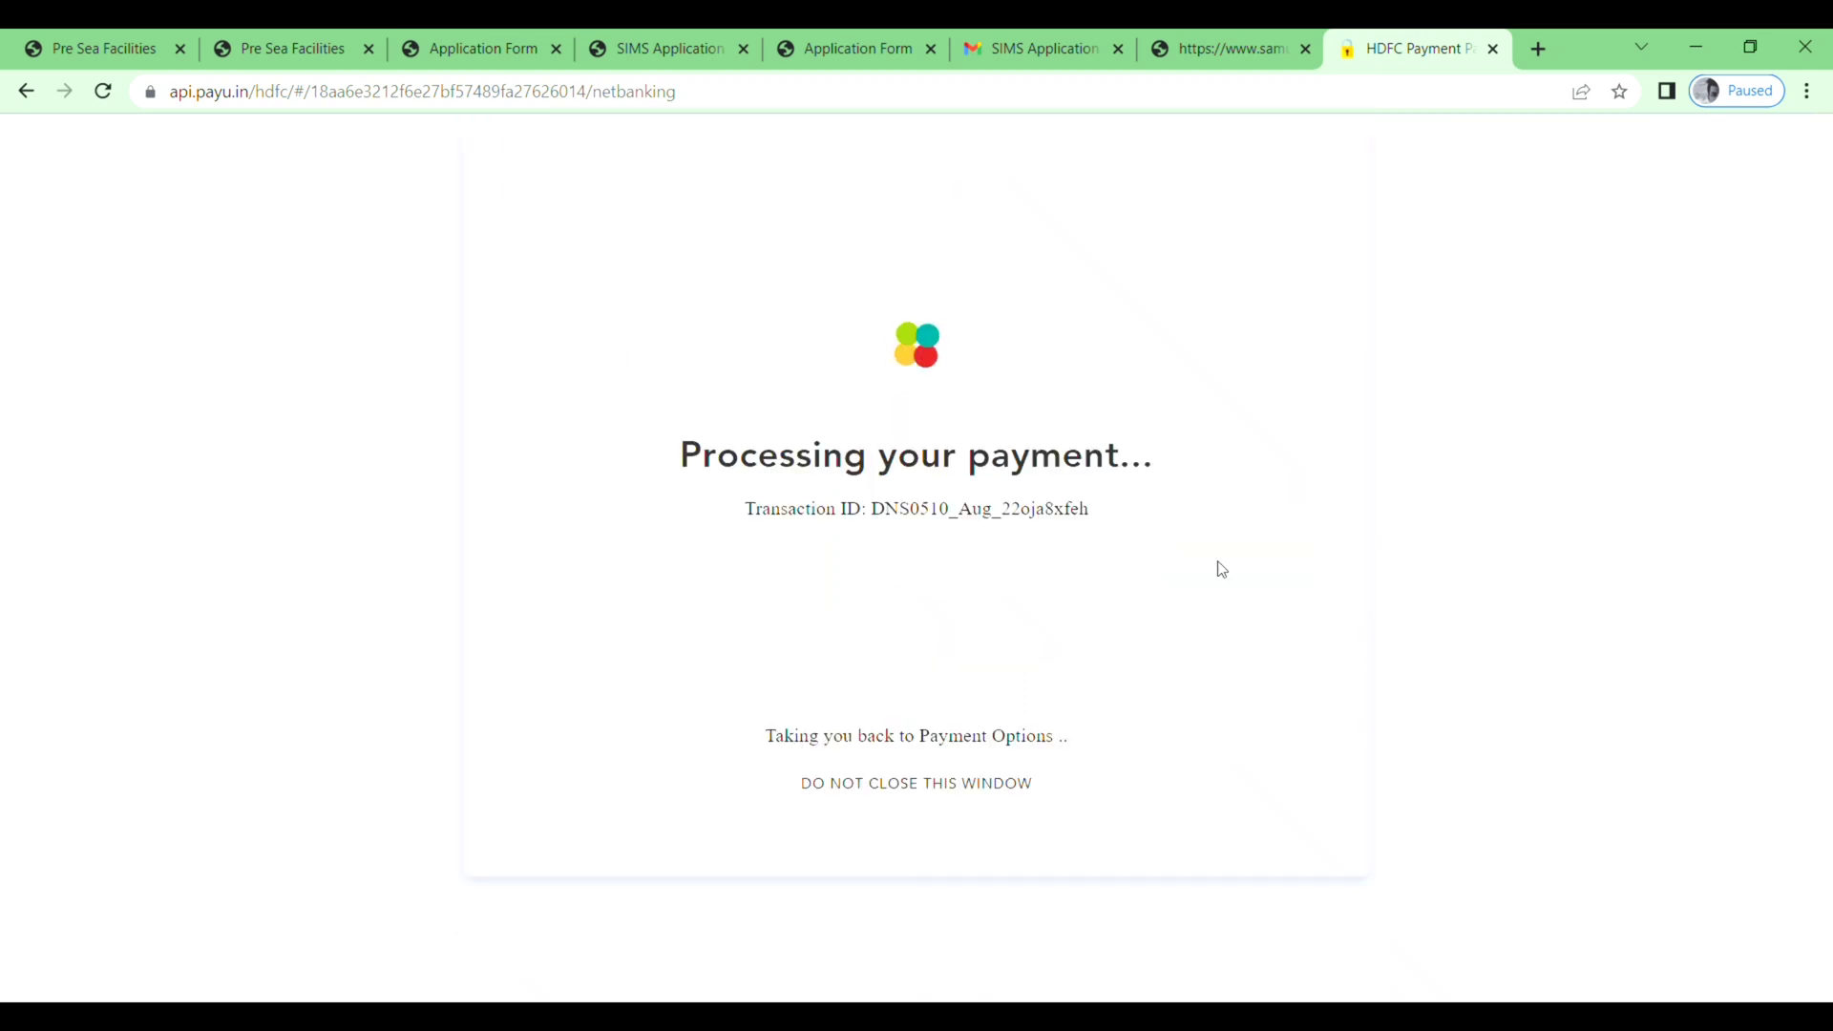